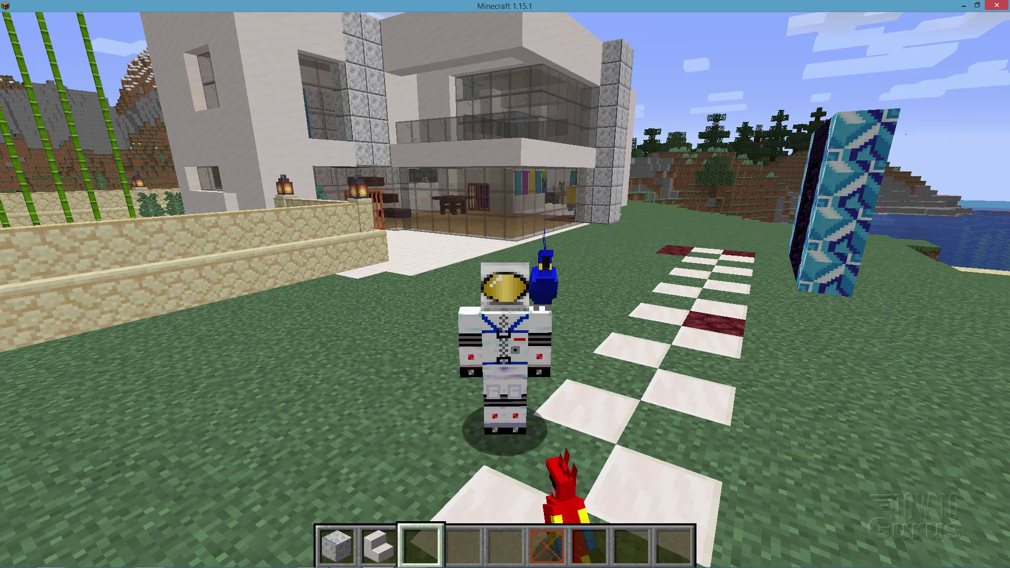
With Minecraft paused, switch to the Acrobat PDF listing Minecraft music folders and sound files.
key(alt+Tab)
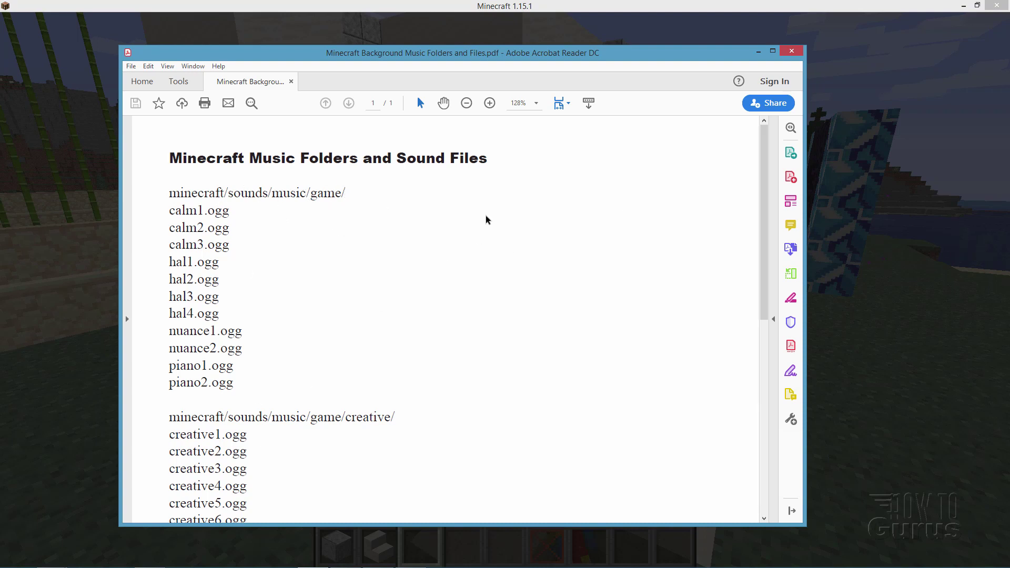
Highlight and review the music folder and sound file lines in the PDF.
drag(763, 203, 773, 281)
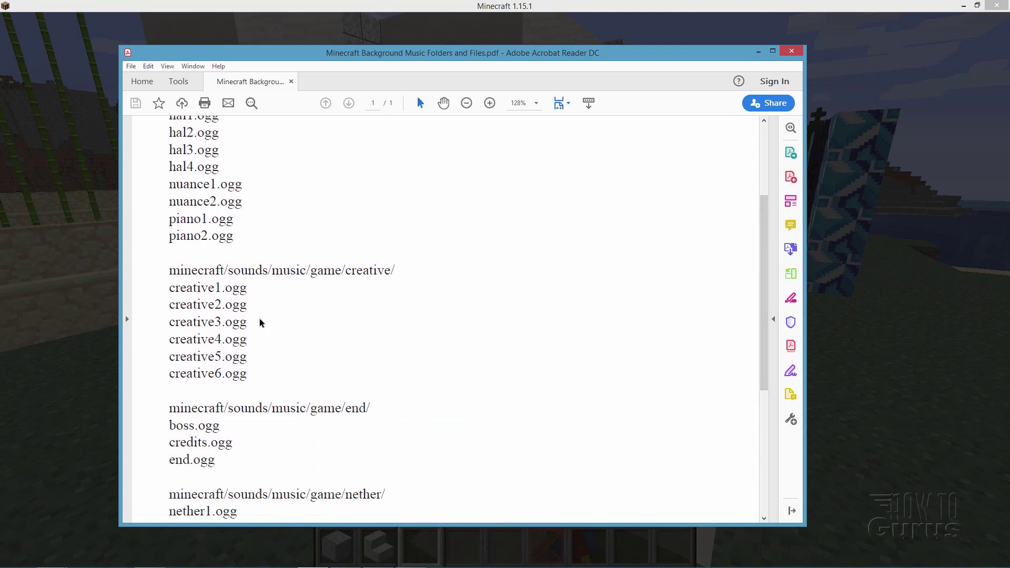
drag(764, 293, 762, 345)
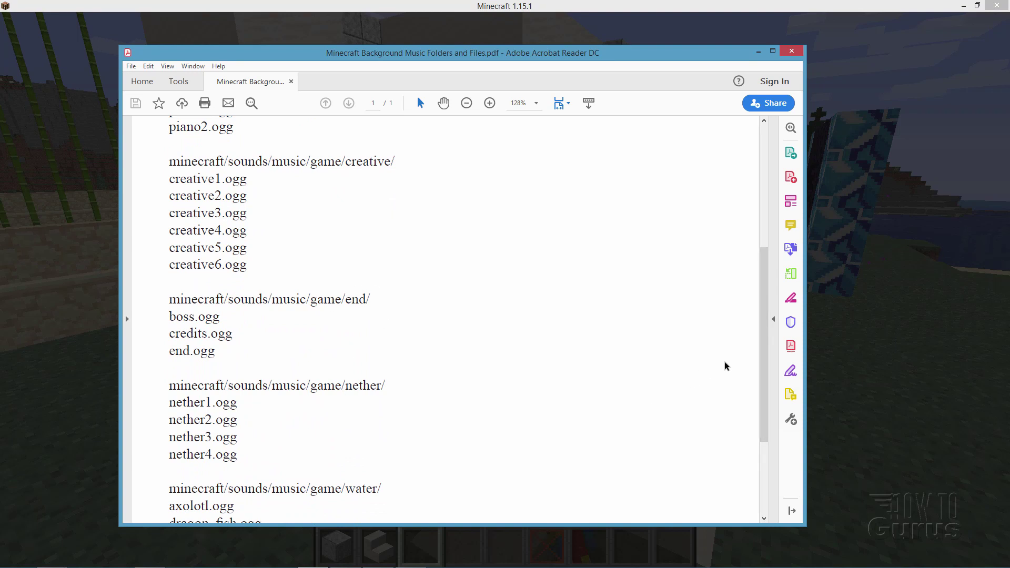
drag(759, 355, 762, 387)
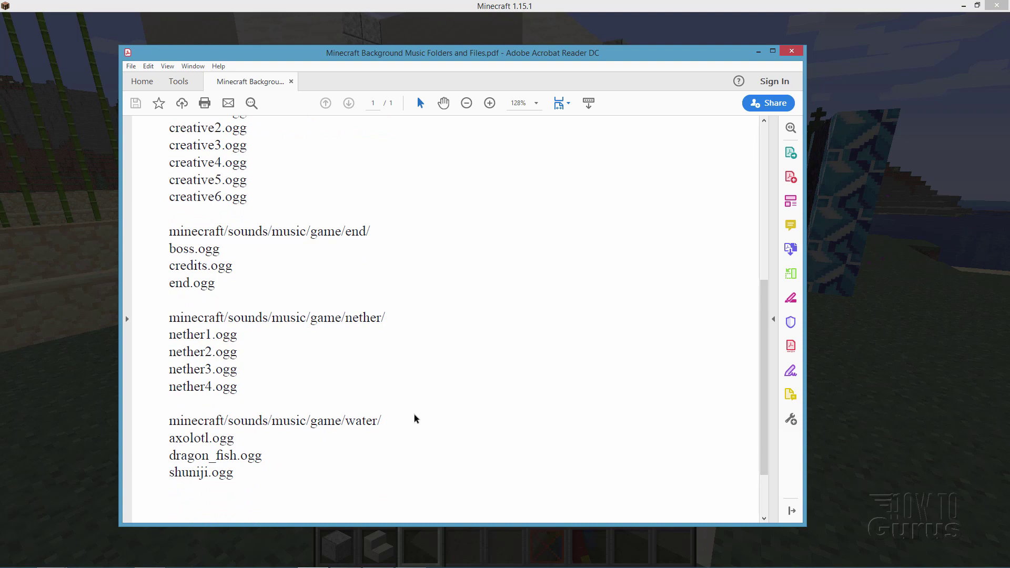
scroll(414, 419, up, 3)
Select the creative folder path and its files, then resume the Minecraft game.
drag(252, 324, 173, 230)
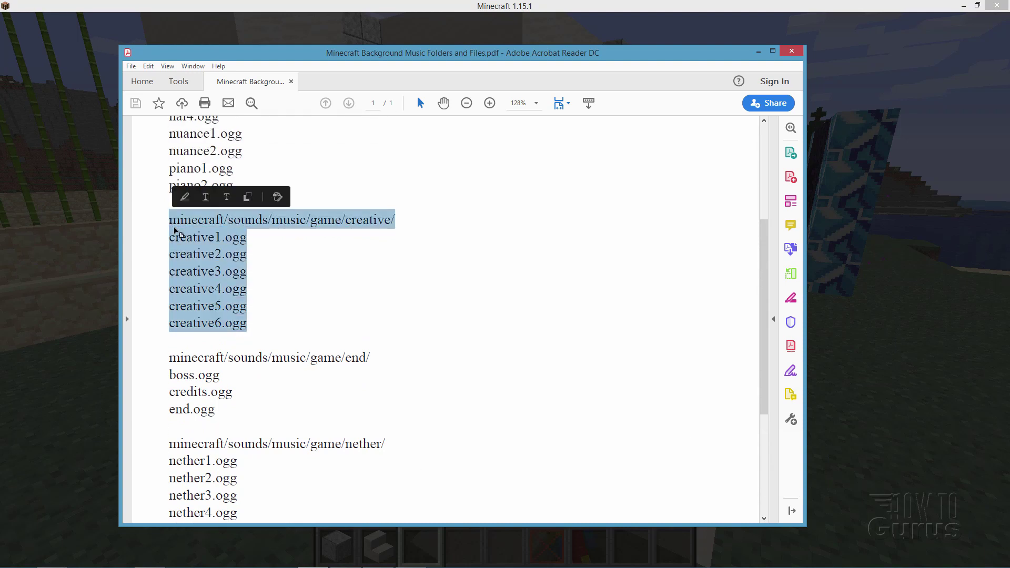
click(259, 257)
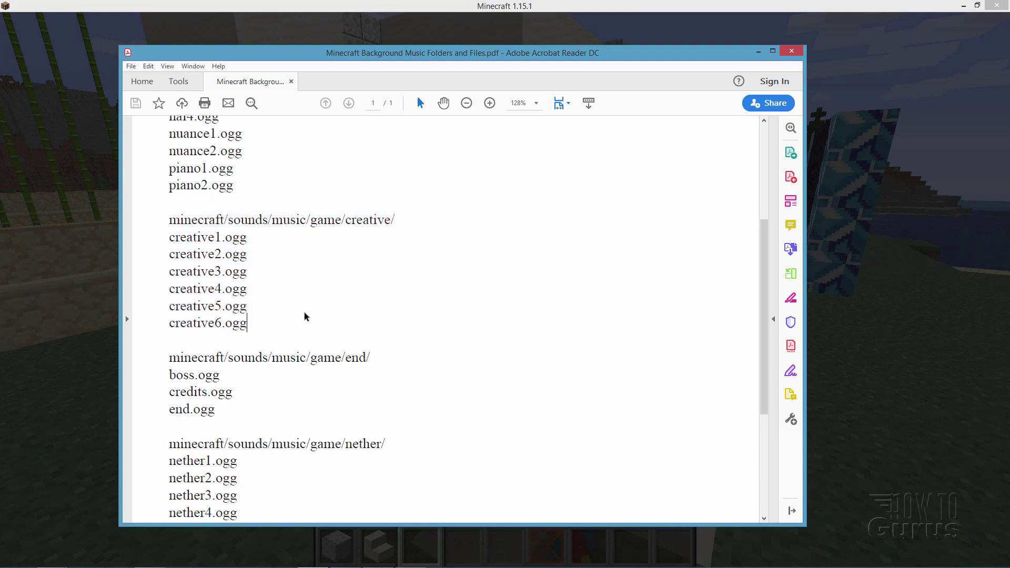
scroll(286, 315, up, 2)
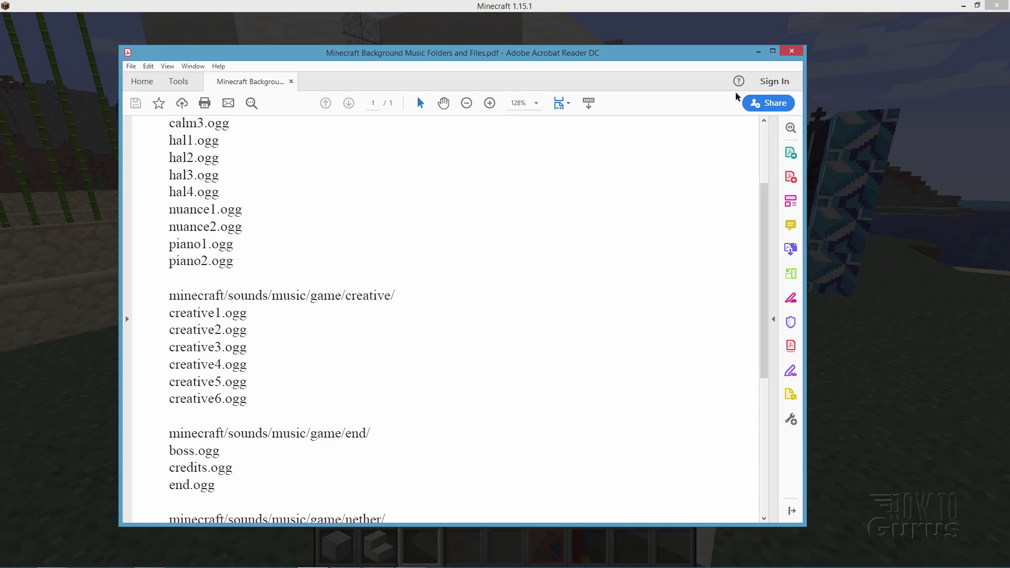
key(alt+Tab)
click(505, 184)
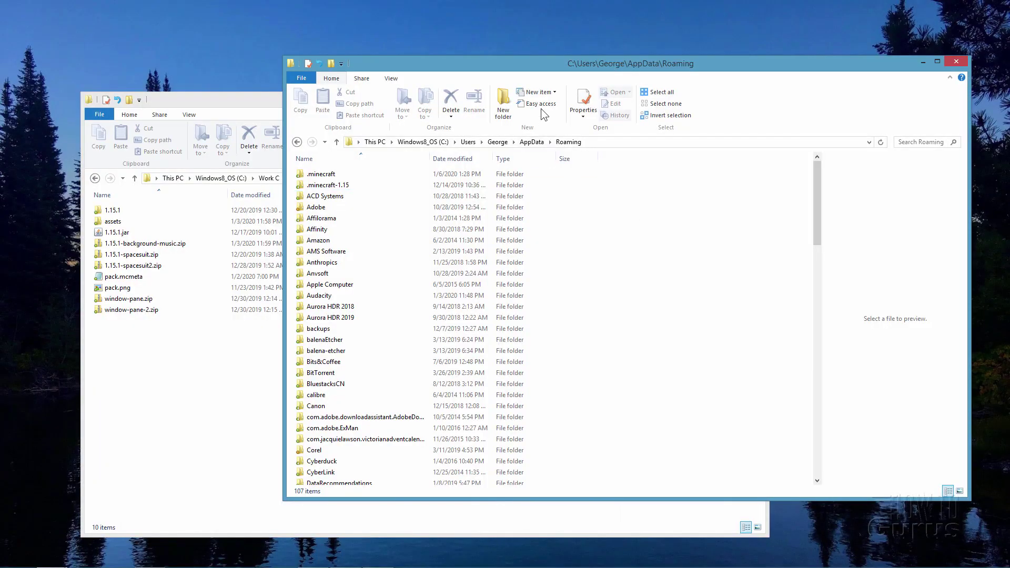
mouse_move(524, 68)
mouse_down()
mouse_move(487, 64)
mouse_move(514, 68)
mouse_up()
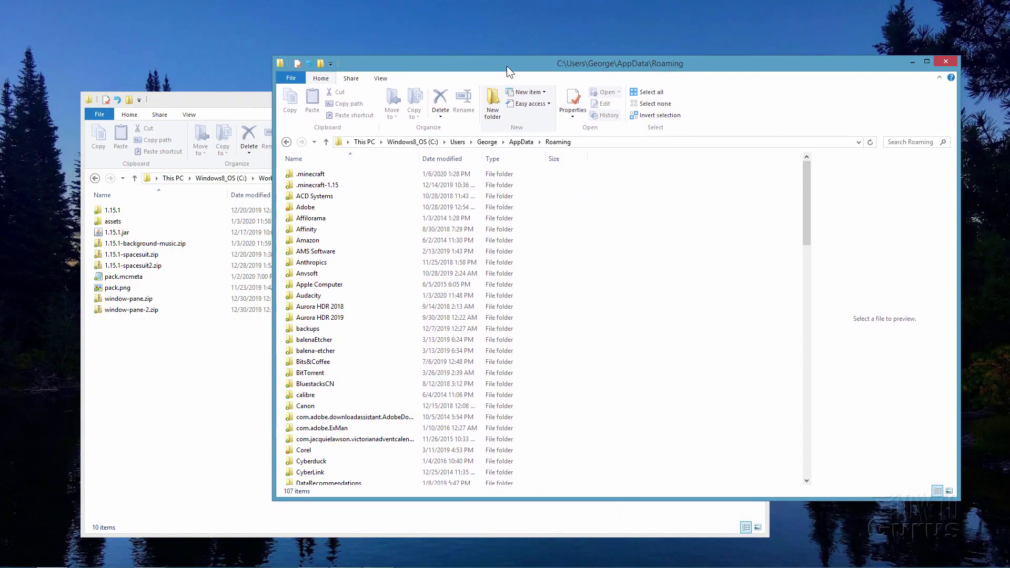
click(222, 98)
mouse_move(238, 101)
mouse_down()
mouse_move(200, 102)
mouse_move(243, 98)
mouse_up()
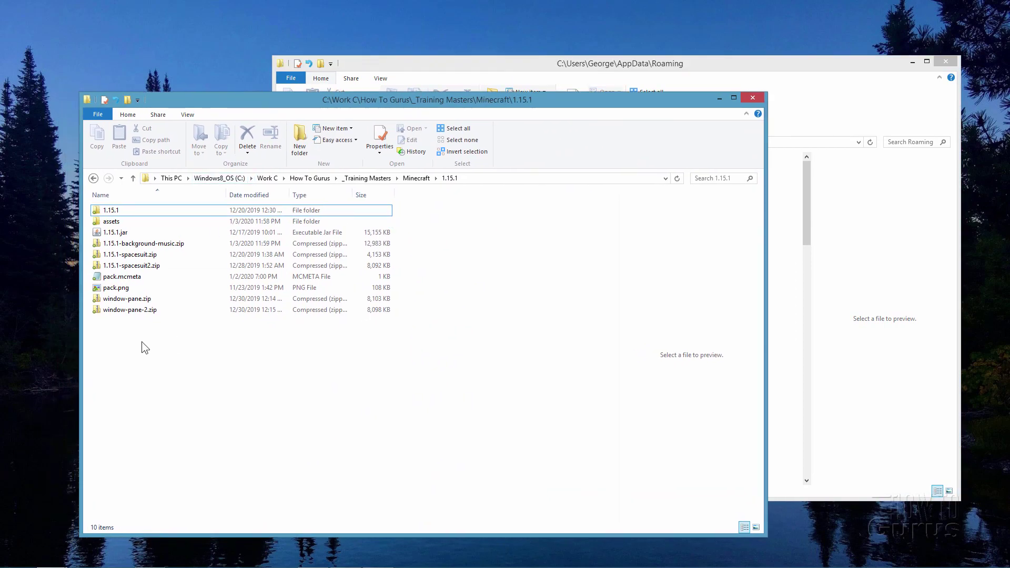
click(411, 179)
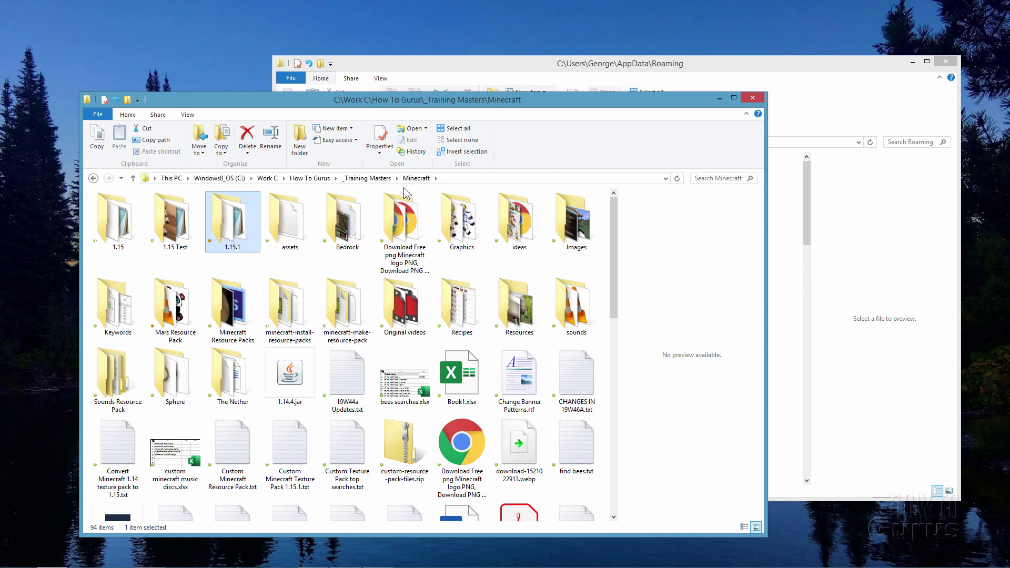
double_click(223, 223)
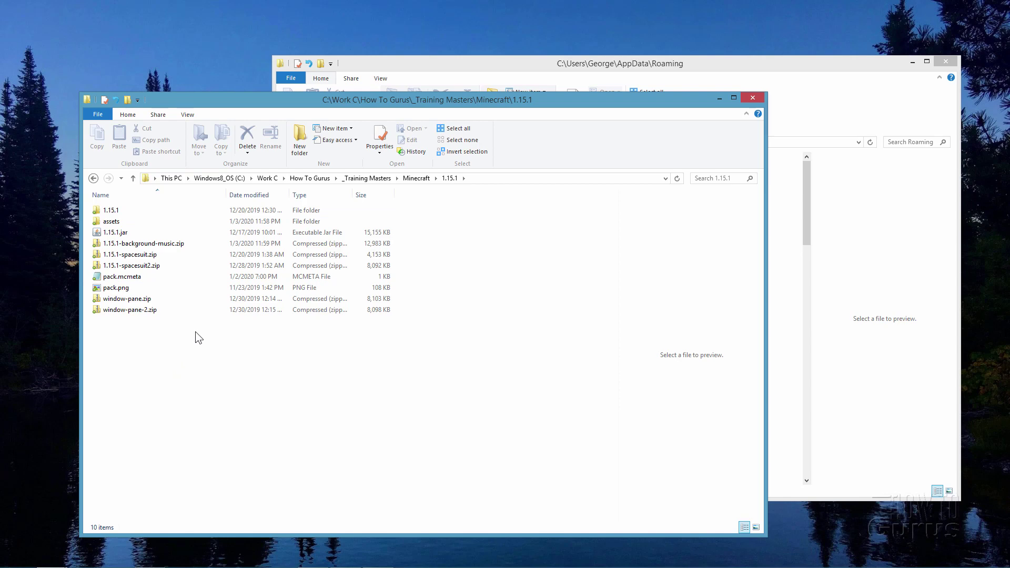
click(523, 61)
mouse_move(586, 60)
mouse_down()
mouse_move(569, 64)
mouse_move(577, 62)
mouse_up()
Go to %appdata% from the address bar and open the .minecraft folder.
click(585, 144)
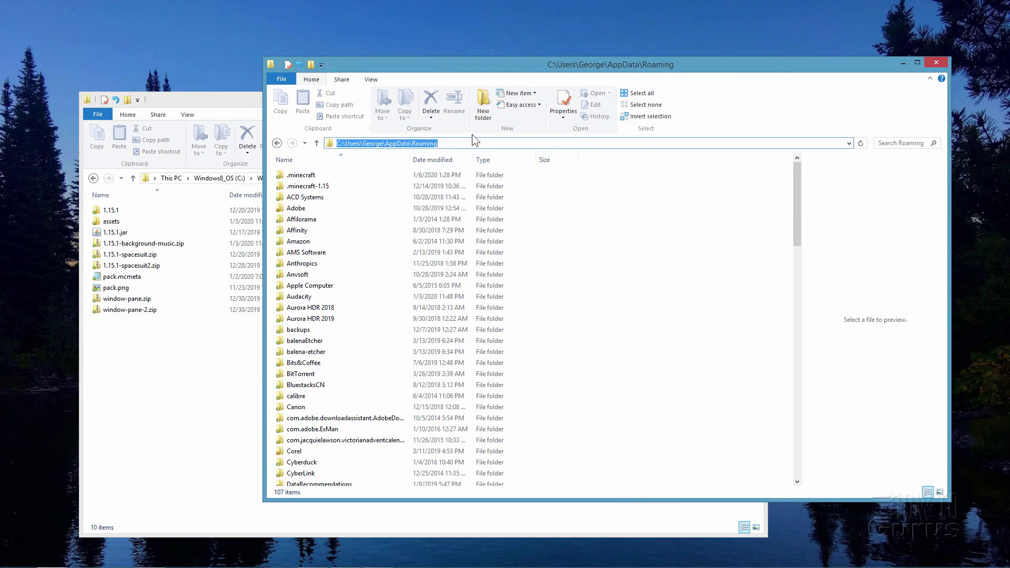
text(%ap)
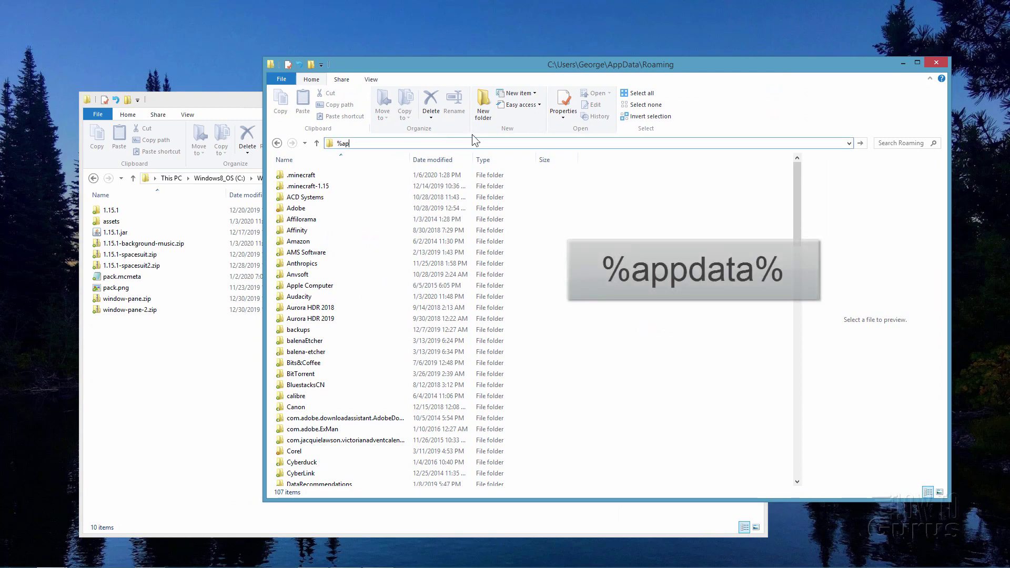
text(pdata%)
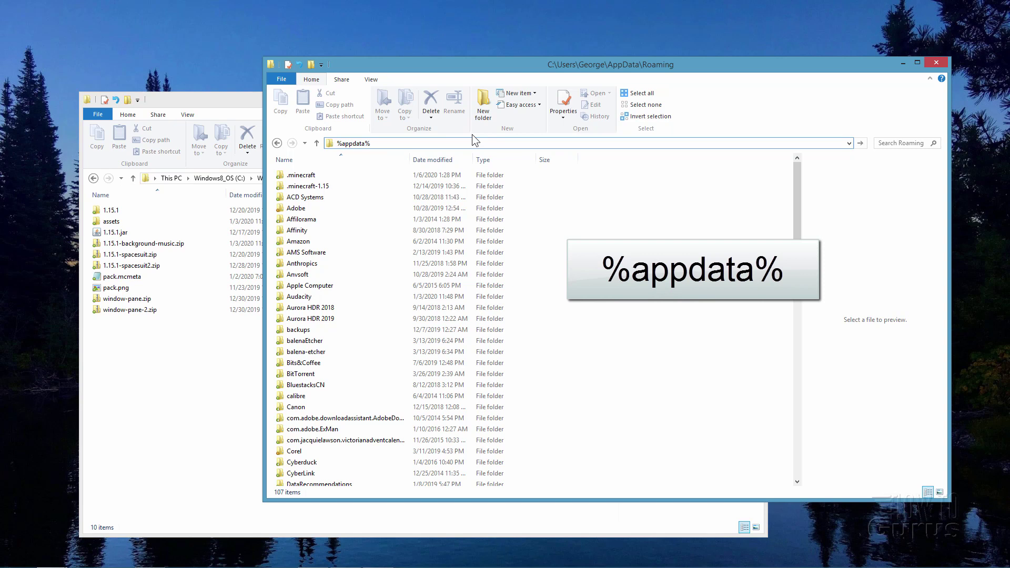
key(Return)
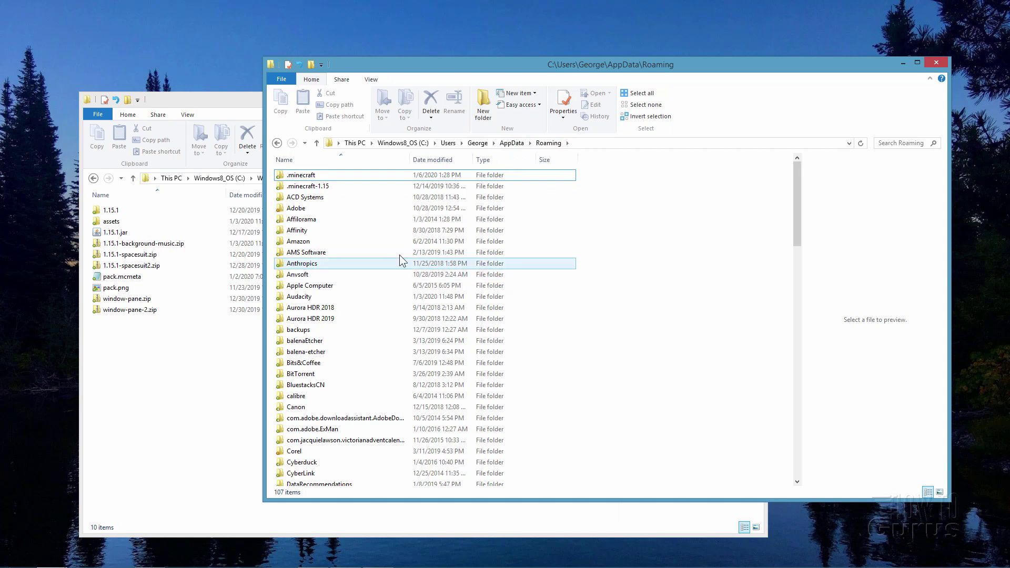
click(314, 176)
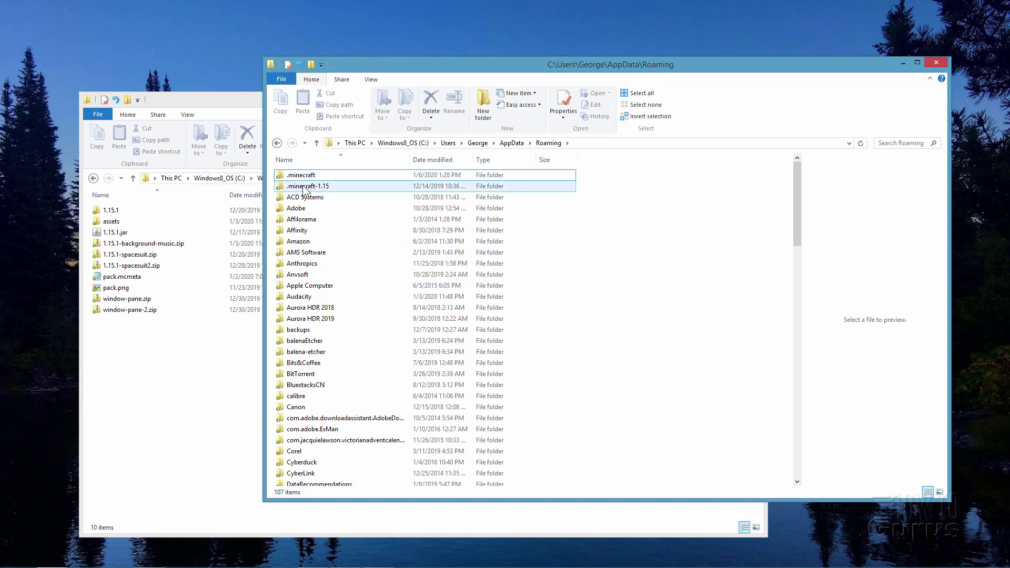
click(285, 177)
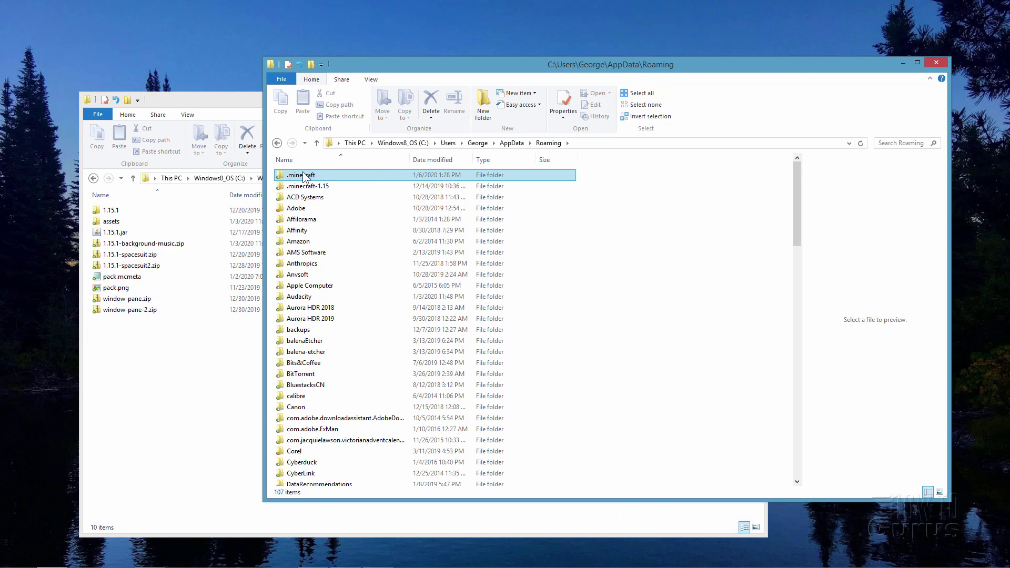
double_click(303, 178)
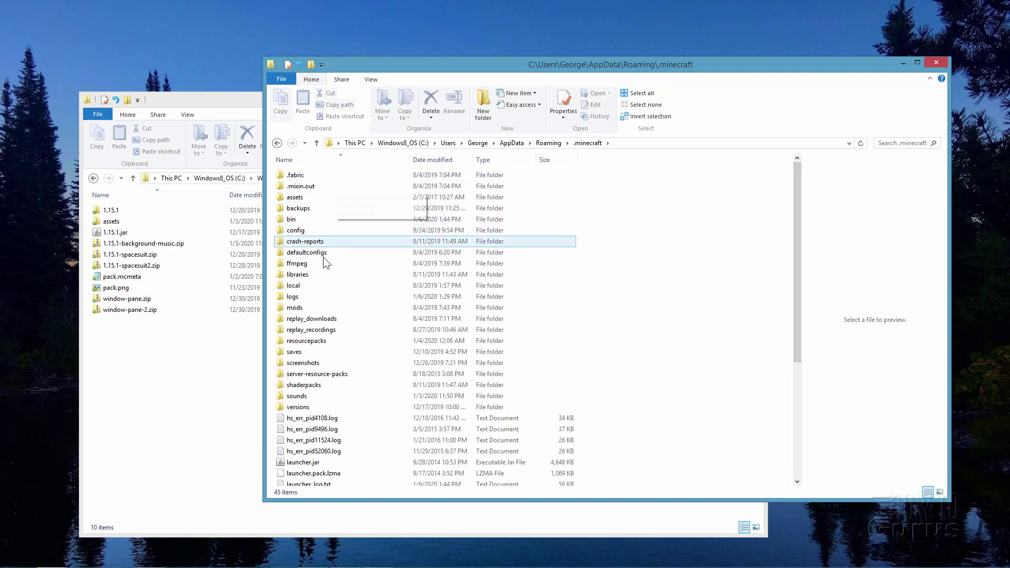
Open .minecraft\versions\1.15.1 to show 1.15.1.jar and 1.15.1.json.
double_click(308, 409)
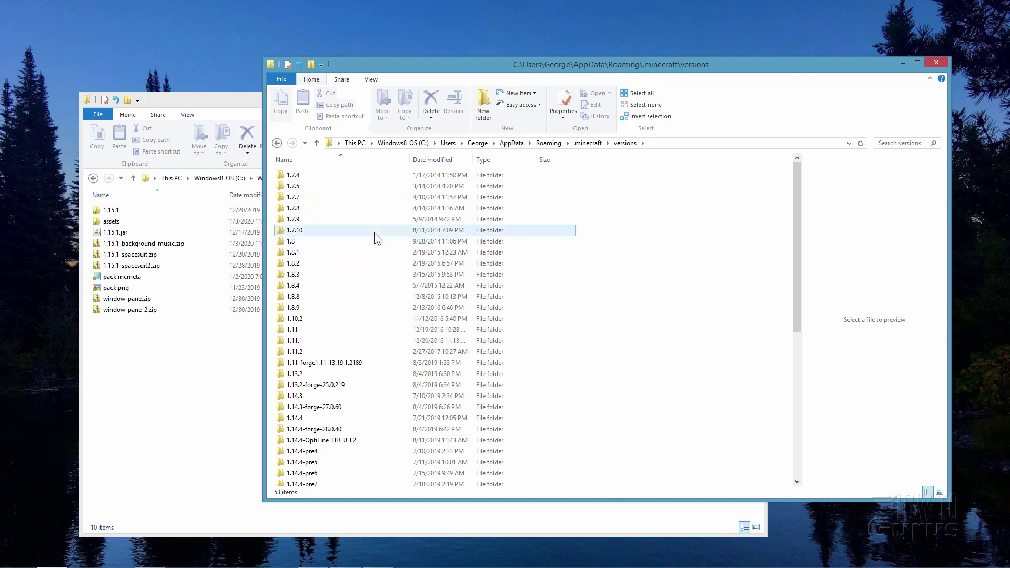
scroll(342, 291, down, 4)
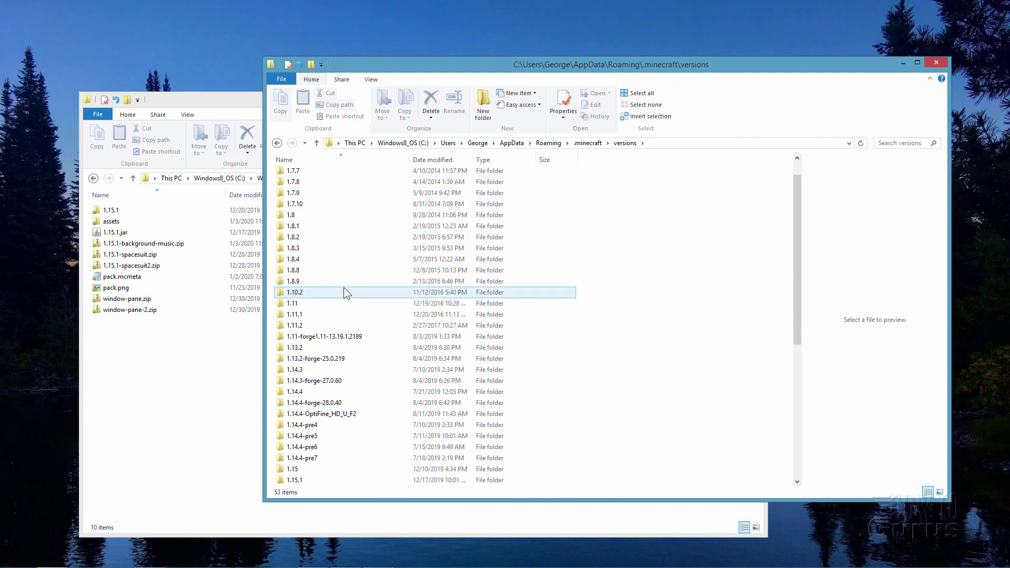
scroll(354, 213, down, 2)
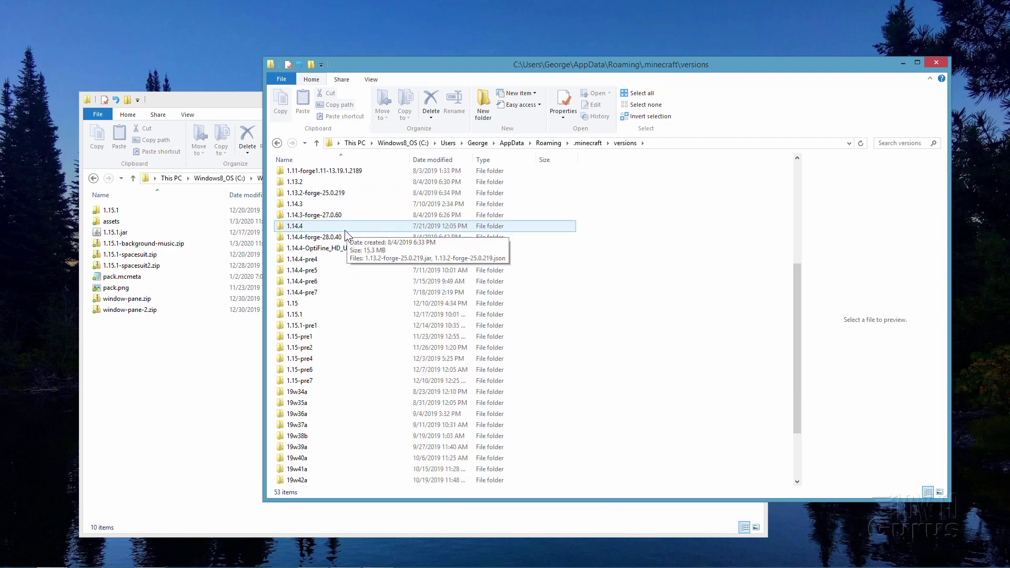
scroll(321, 252, down, 1)
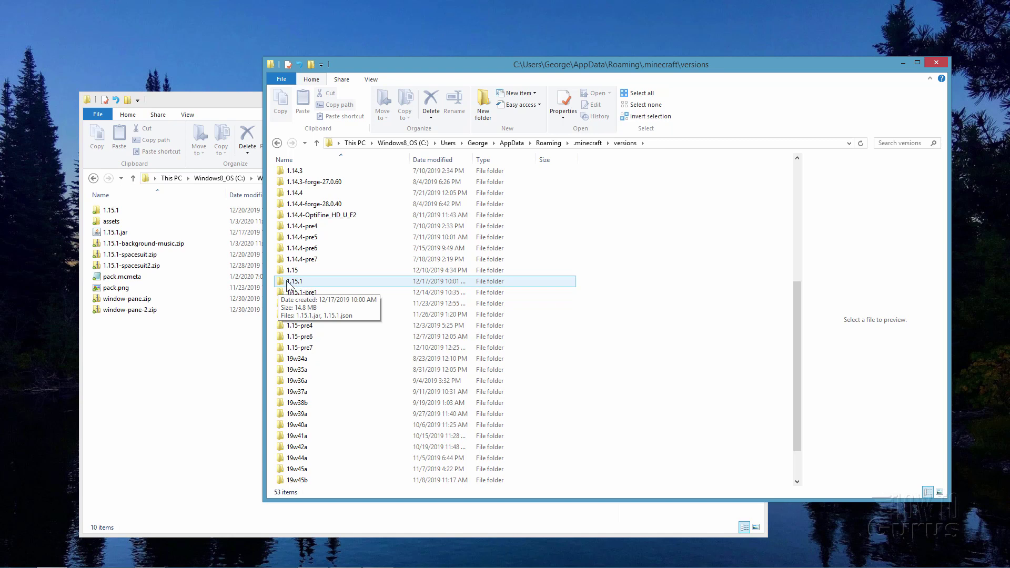
click(297, 283)
mouse_move(313, 283)
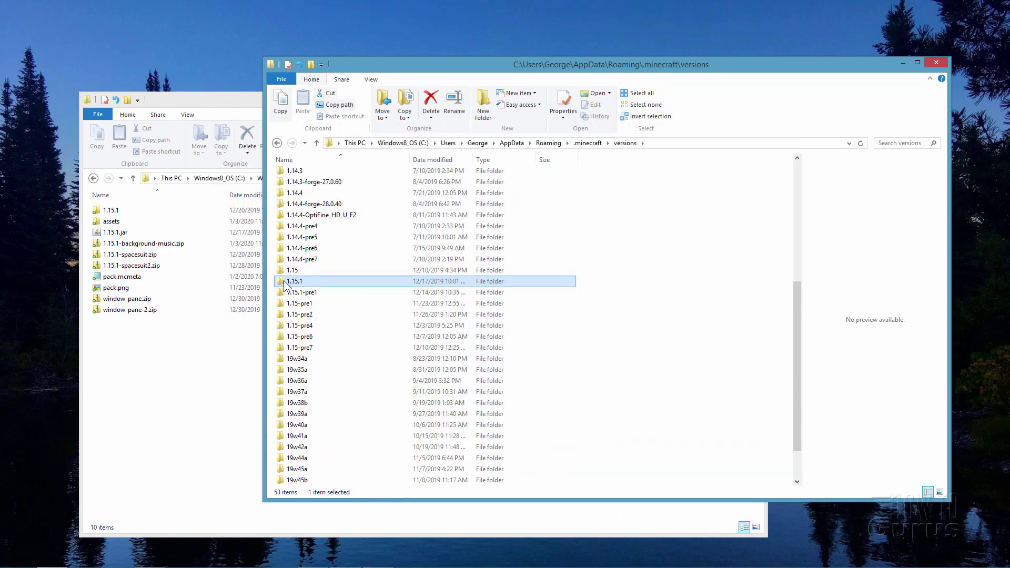
double_click(285, 284)
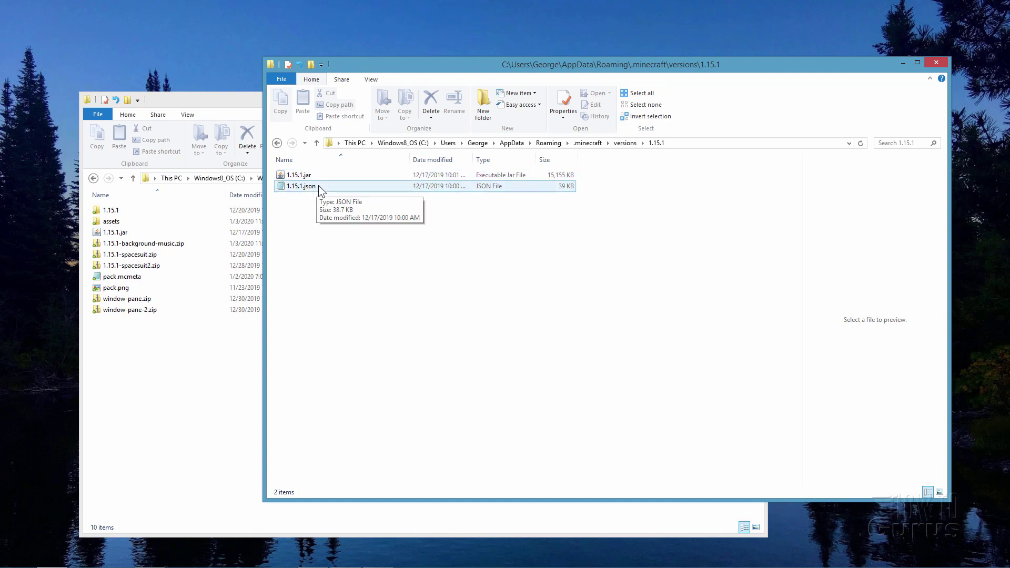
Try dragging 1.15.1.jar into the Minecraft working folder, then cancel the drop.
click(374, 81)
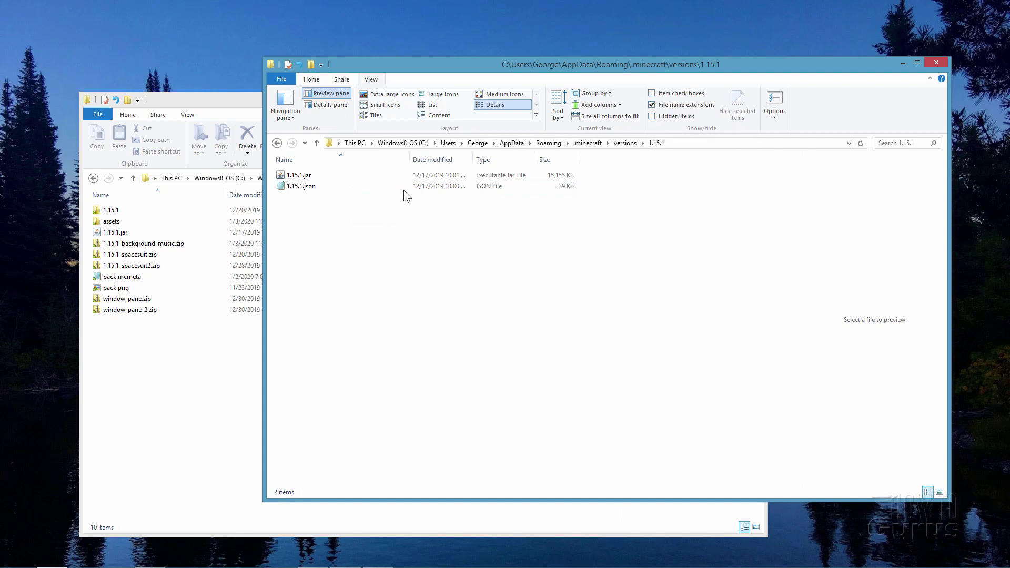
click(310, 186)
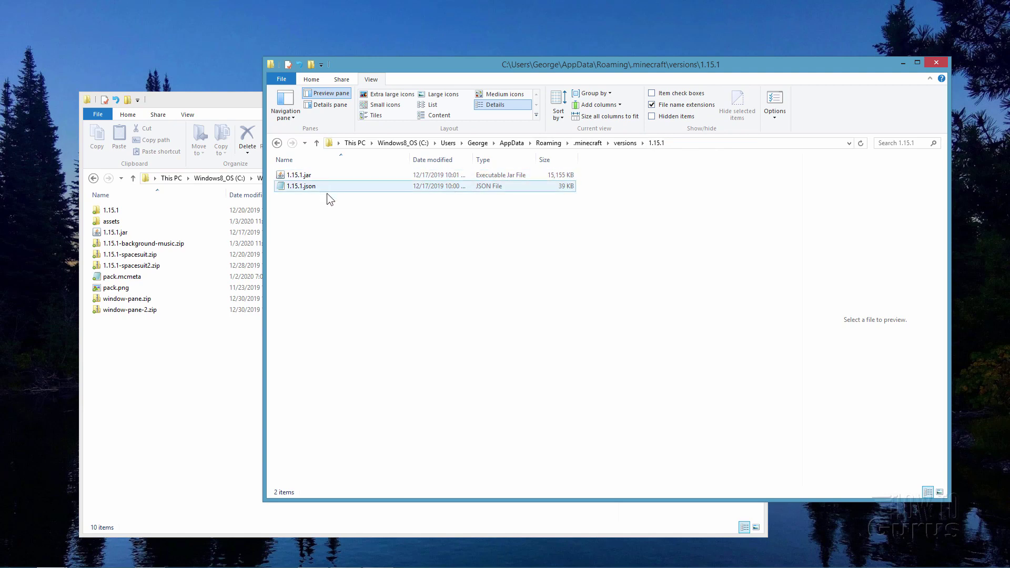
click(283, 177)
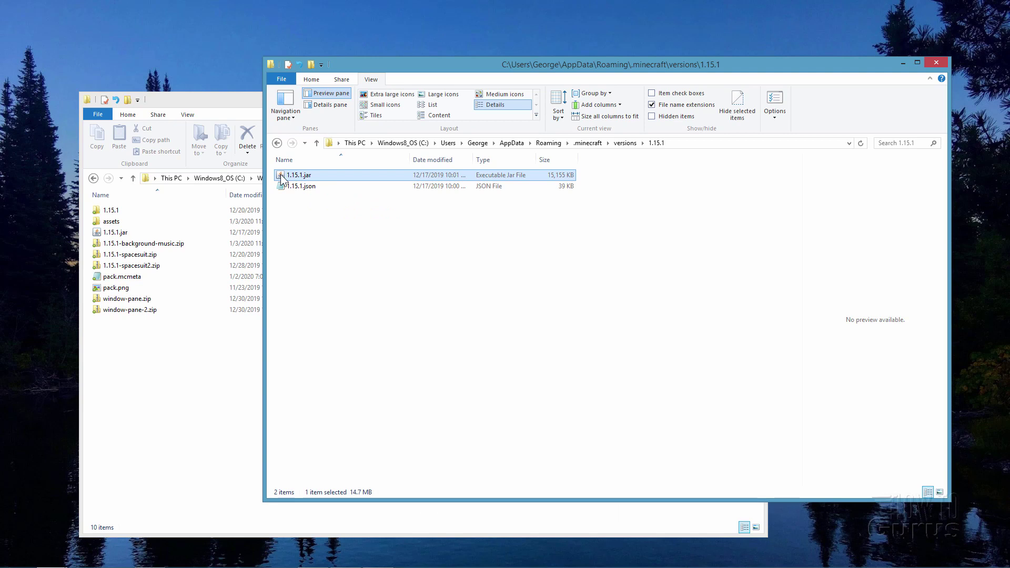
drag(281, 179, 307, 176)
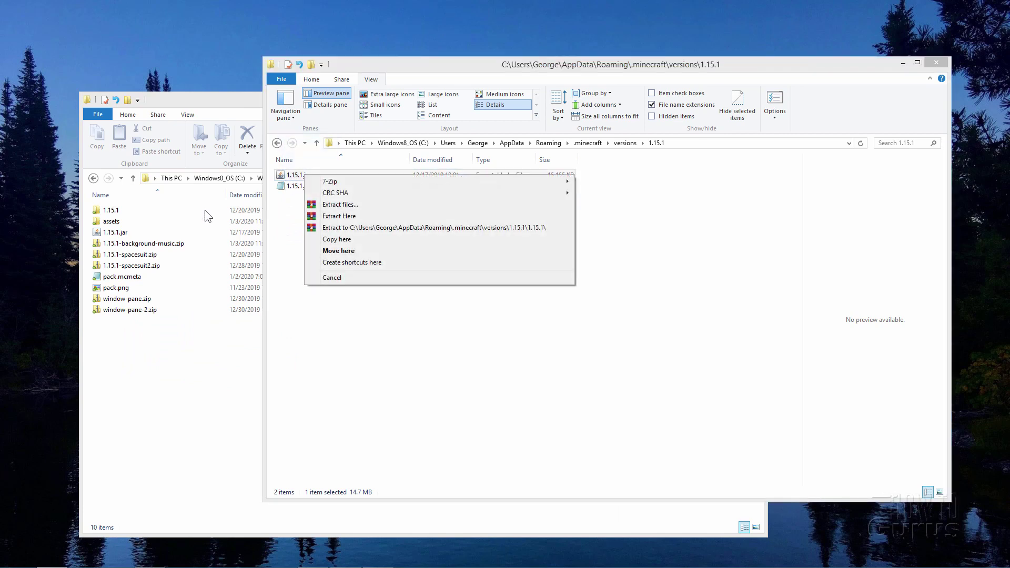
click(329, 308)
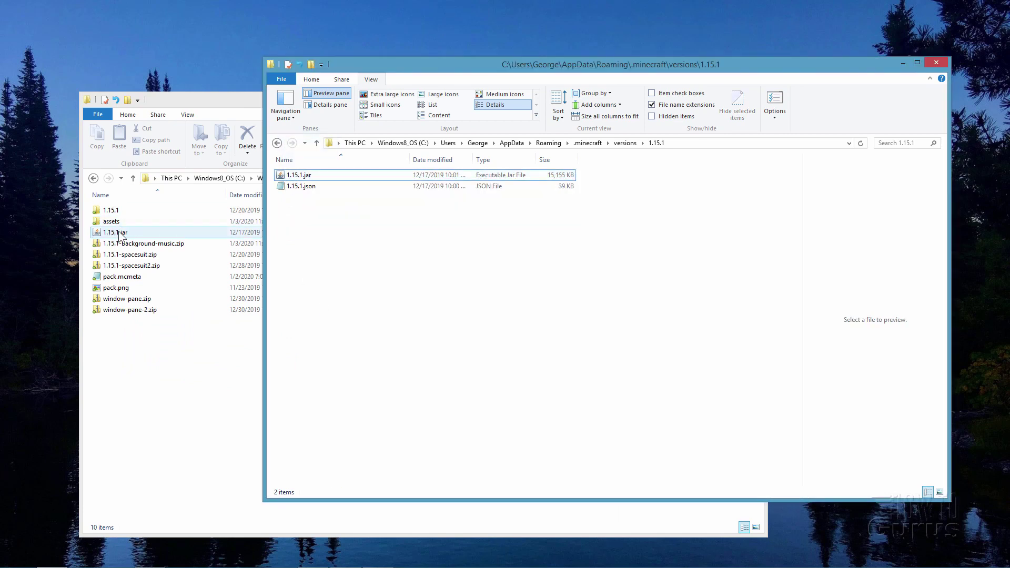
Close the versions window, reposition the Minecraft\1.15.1 working window, and select 1.15.1.jar.
drag(495, 64, 448, 77)
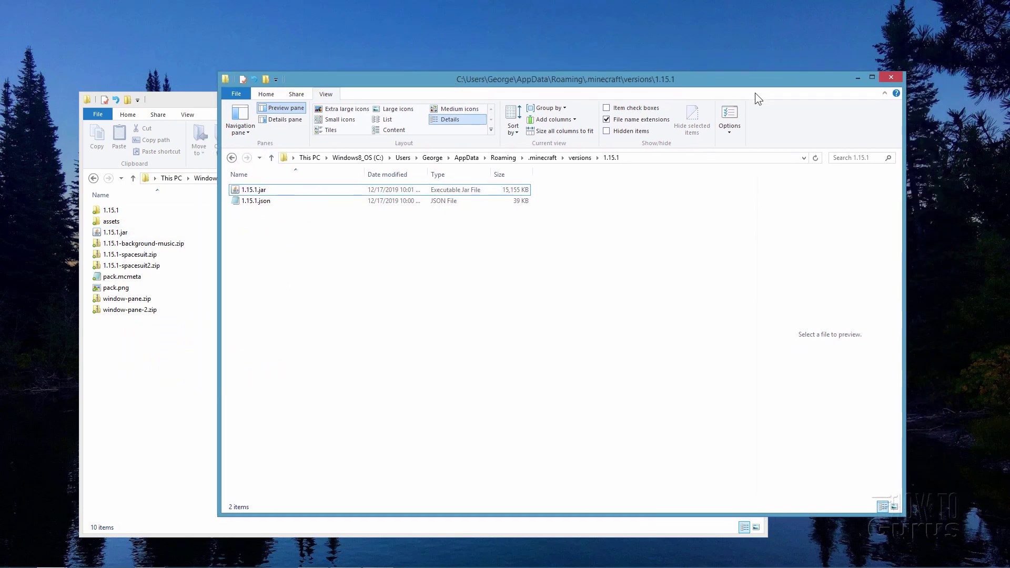
click(889, 77)
drag(526, 99, 607, 102)
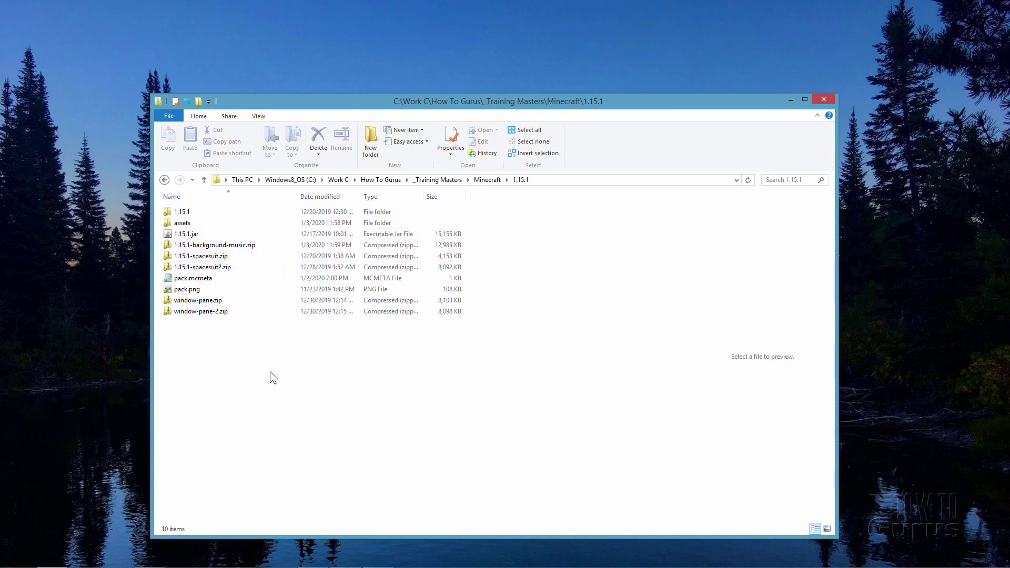
click(173, 237)
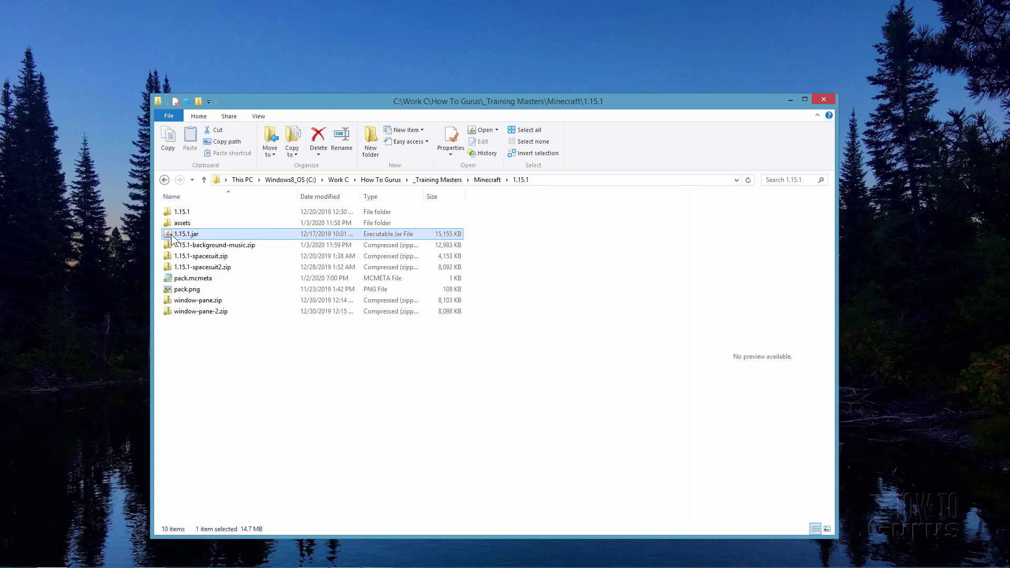
right_click(173, 237)
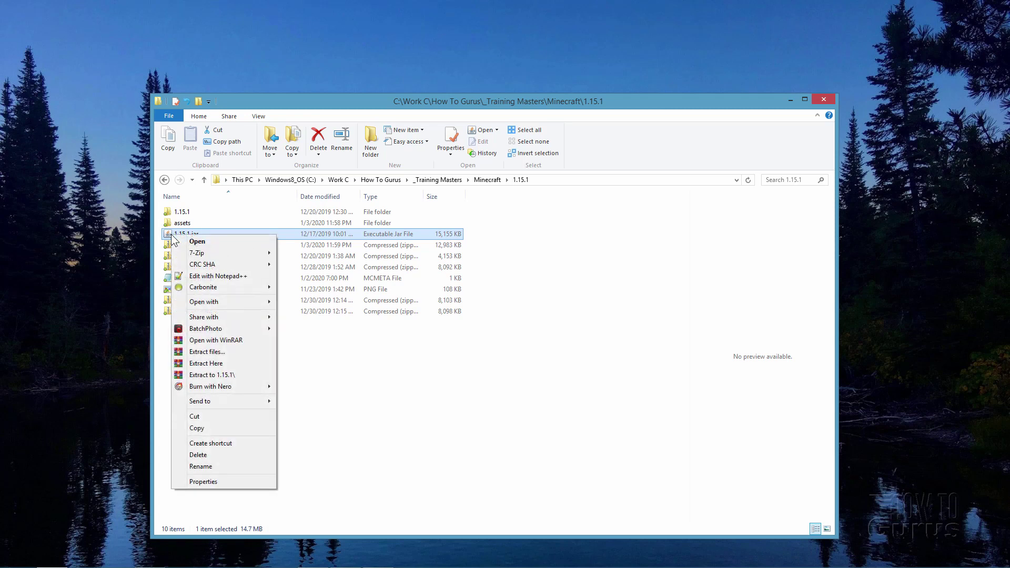
Extract 1.15.1.jar with WinRAR's 'Extract to 1.15.1\' into a 1.15.1 subfolder.
mouse_move(216, 250)
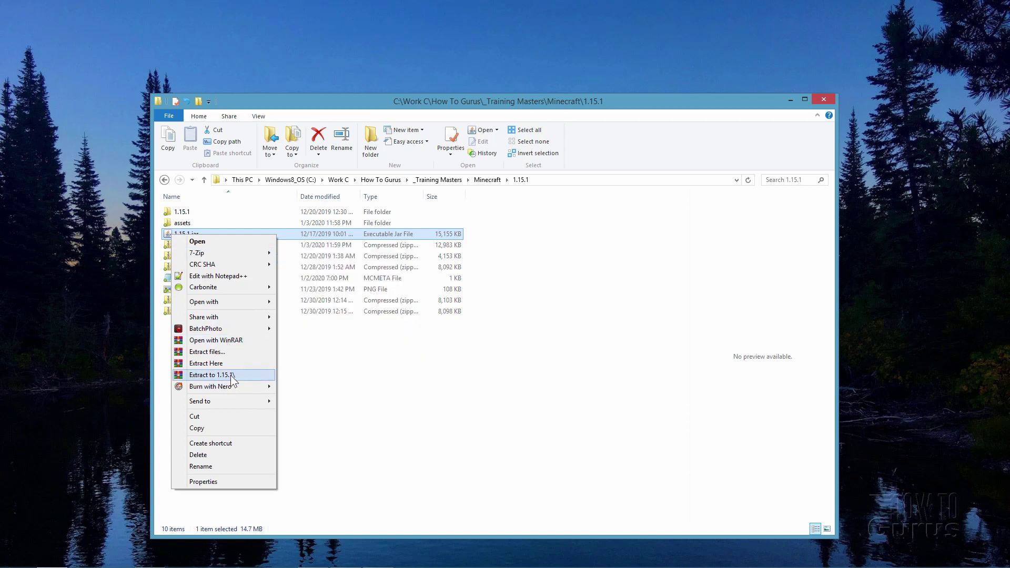
click(244, 375)
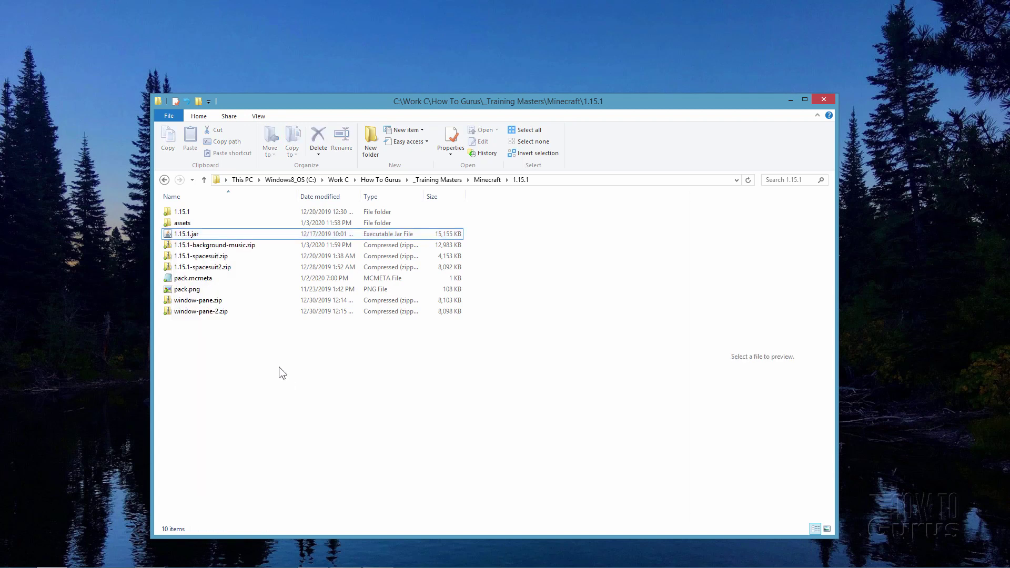
Copy the extracted 1.15.1 folder's assets folder and return to the Minecraft\1.15.1 folder without pasting.
click(170, 213)
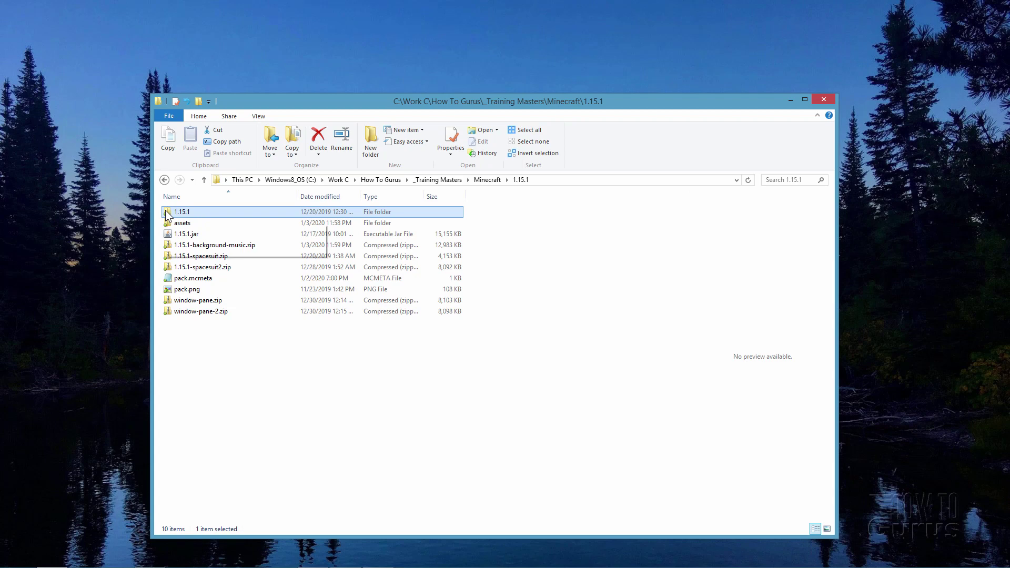
double_click(168, 213)
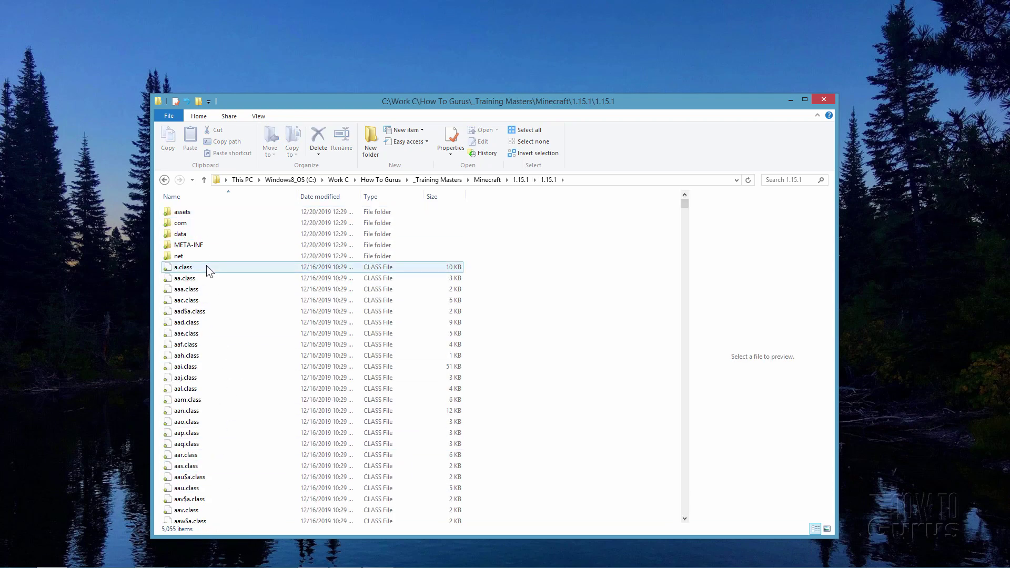
click(169, 213)
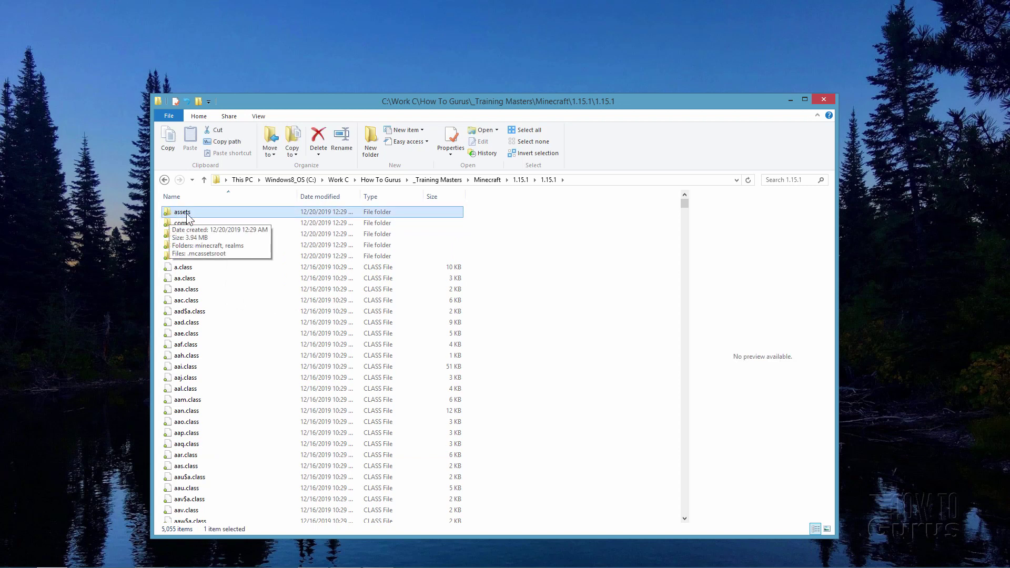
right_click(183, 212)
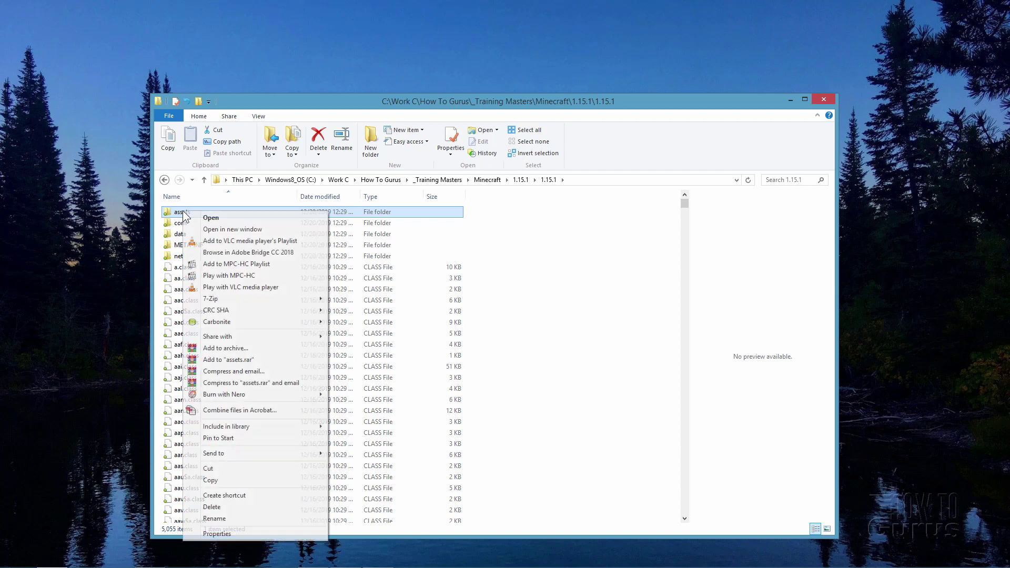
click(226, 479)
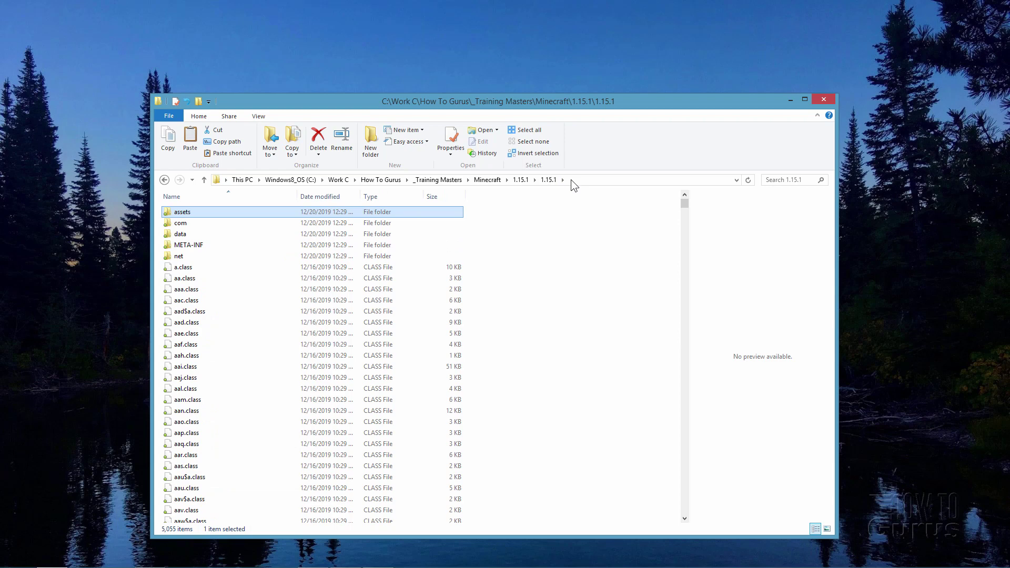
click(515, 180)
right_click(227, 372)
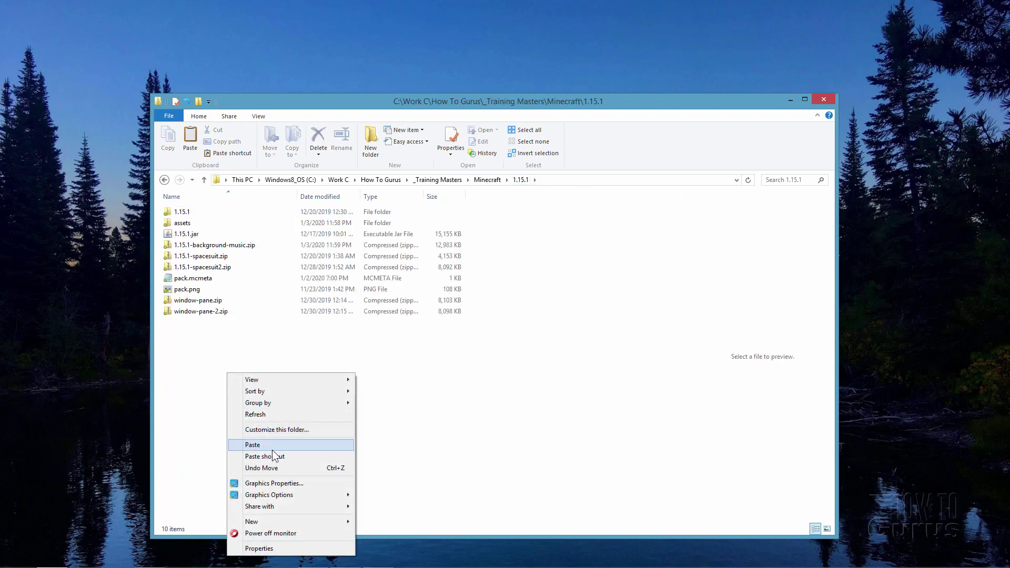
click(188, 360)
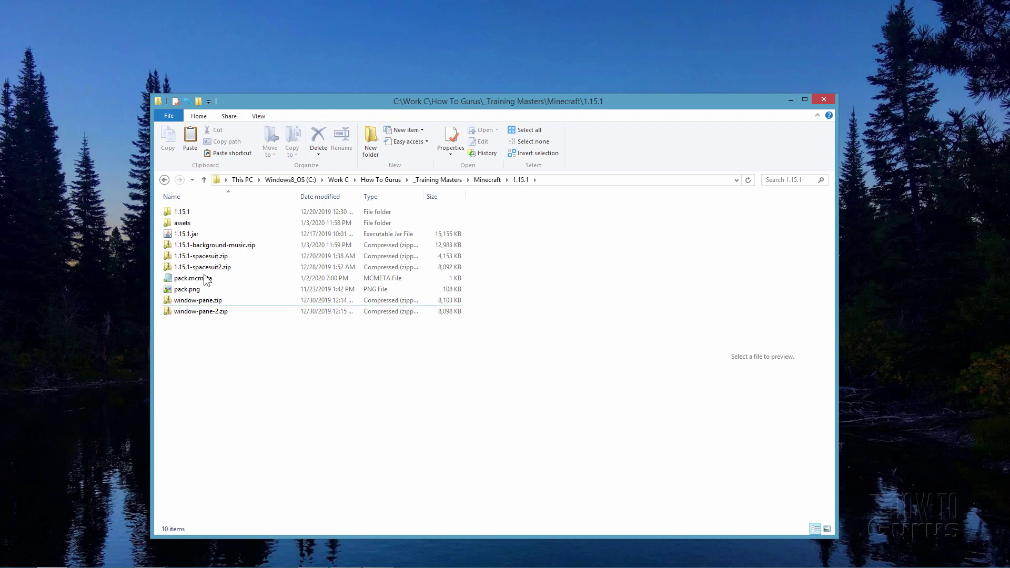
Open pack.mcmeta in Notepad, confirm pack_format 5 and 'Custom Resource Pack', then close it.
click(180, 225)
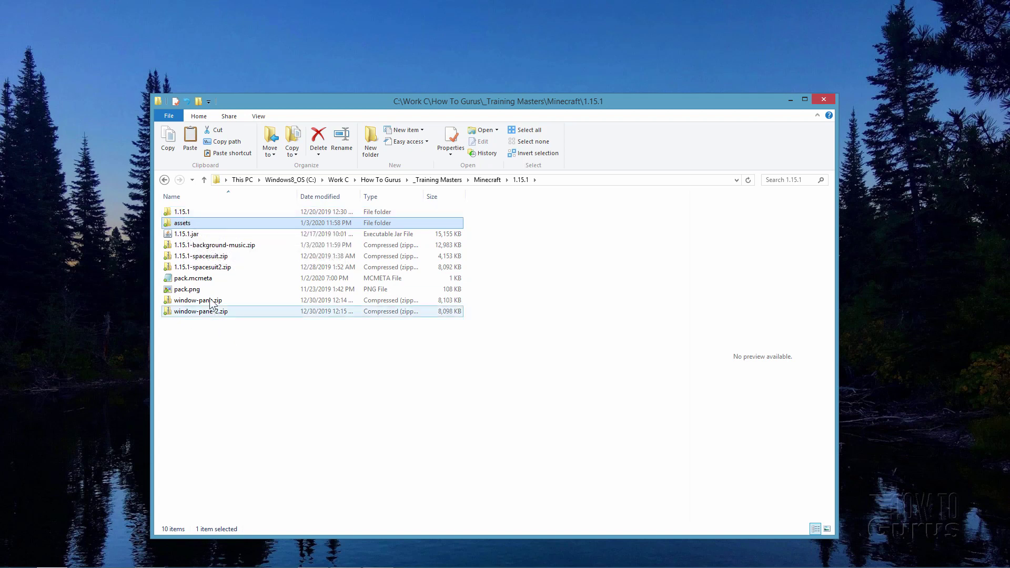
click(192, 278)
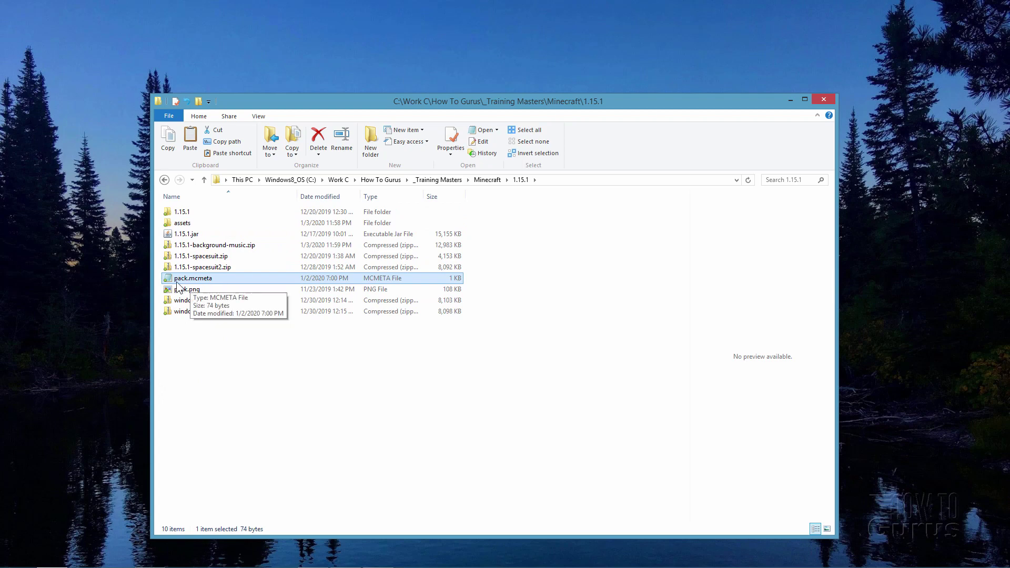
double_click(175, 282)
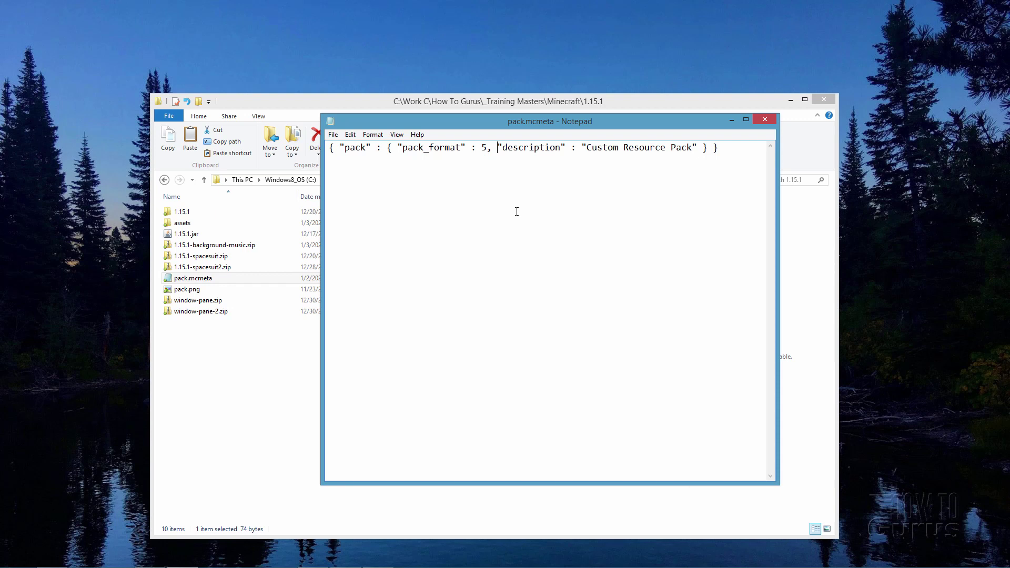
double_click(484, 147)
click(494, 180)
double_click(484, 148)
click(477, 173)
click(765, 120)
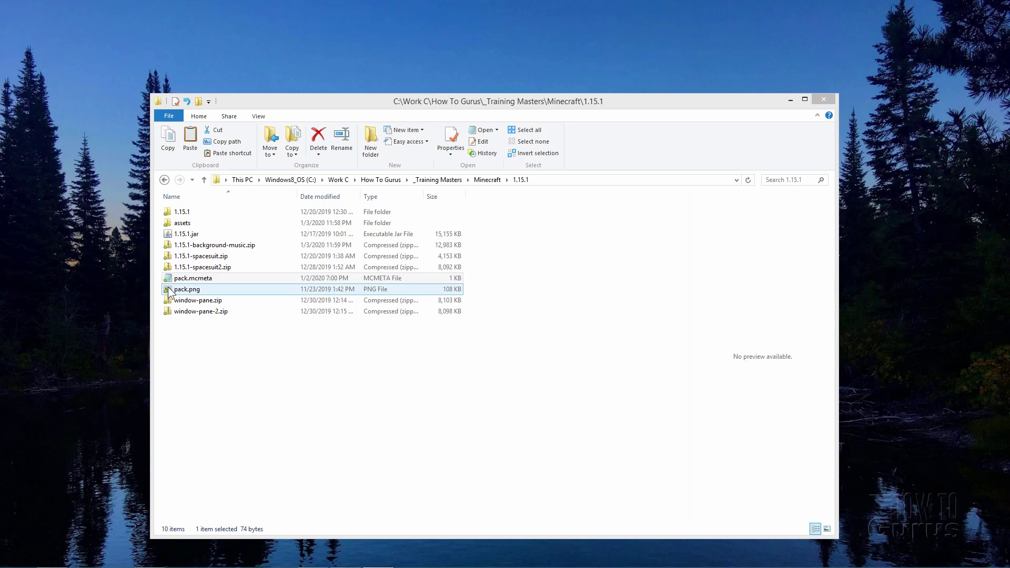
click(169, 289)
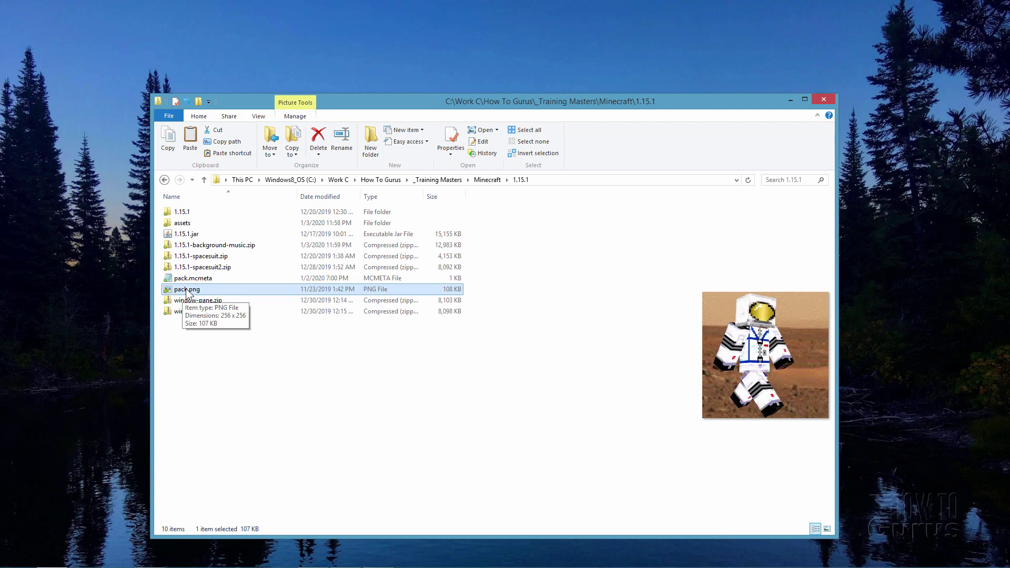
click(197, 223)
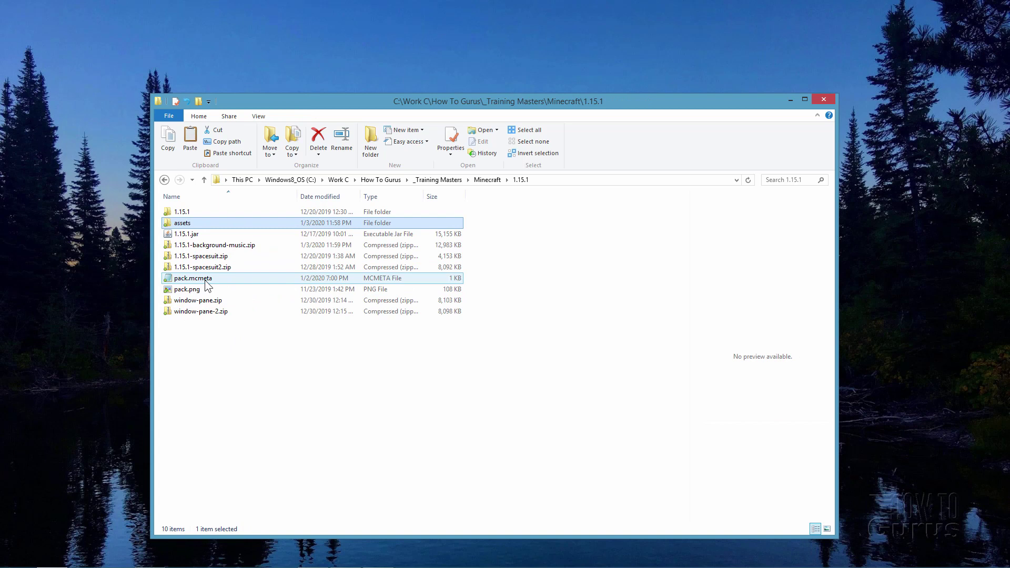
click(180, 280)
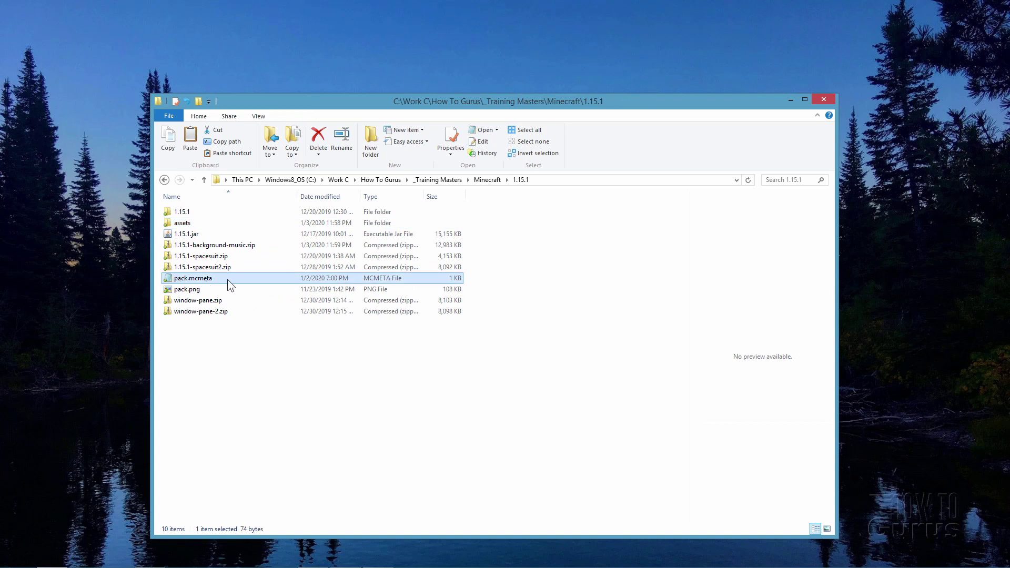
click(185, 291)
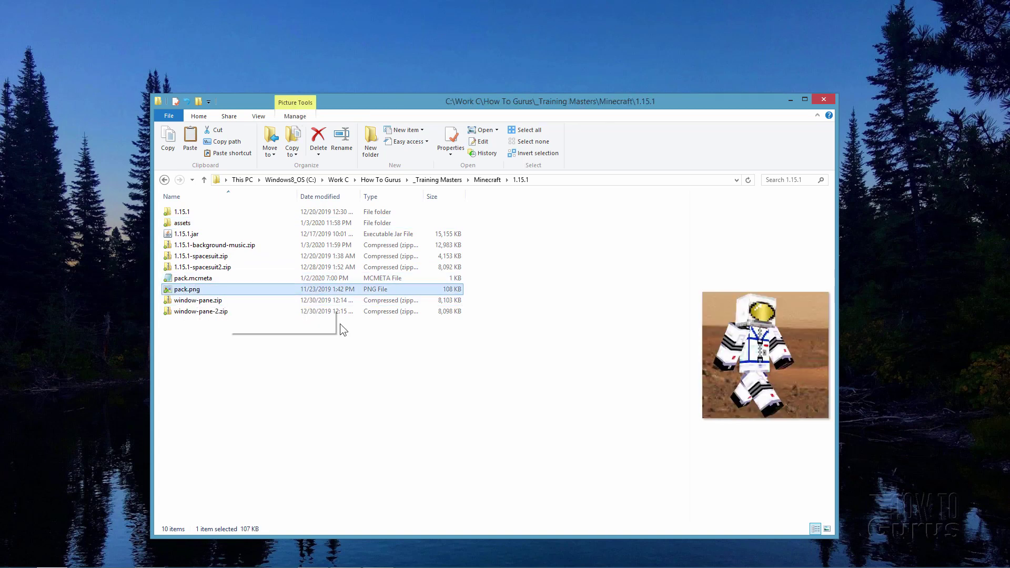
click(204, 380)
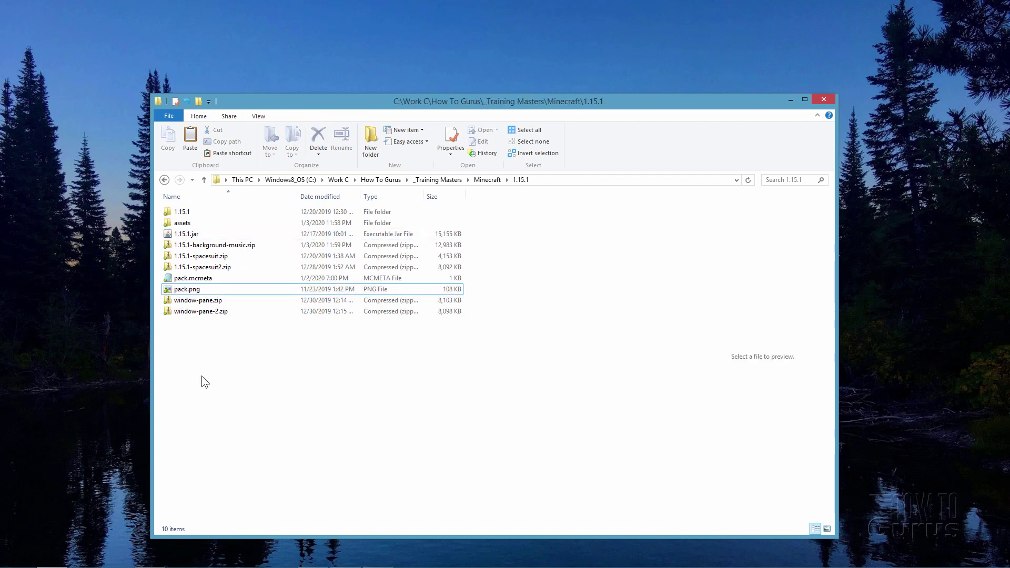
Open assets\minecraft to list blockstates, font, lang, sounds, textures and other folders.
double_click(170, 227)
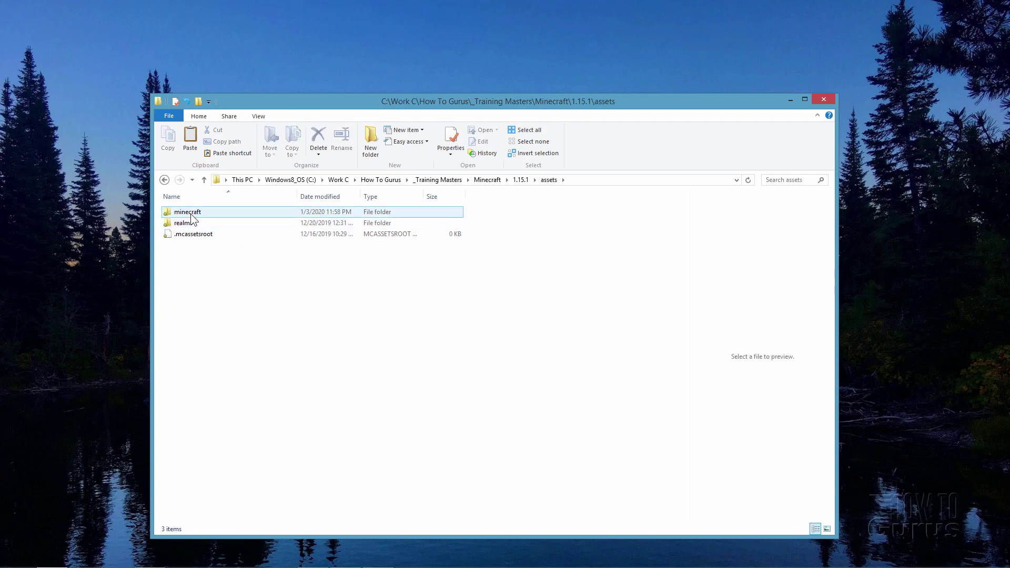
double_click(174, 212)
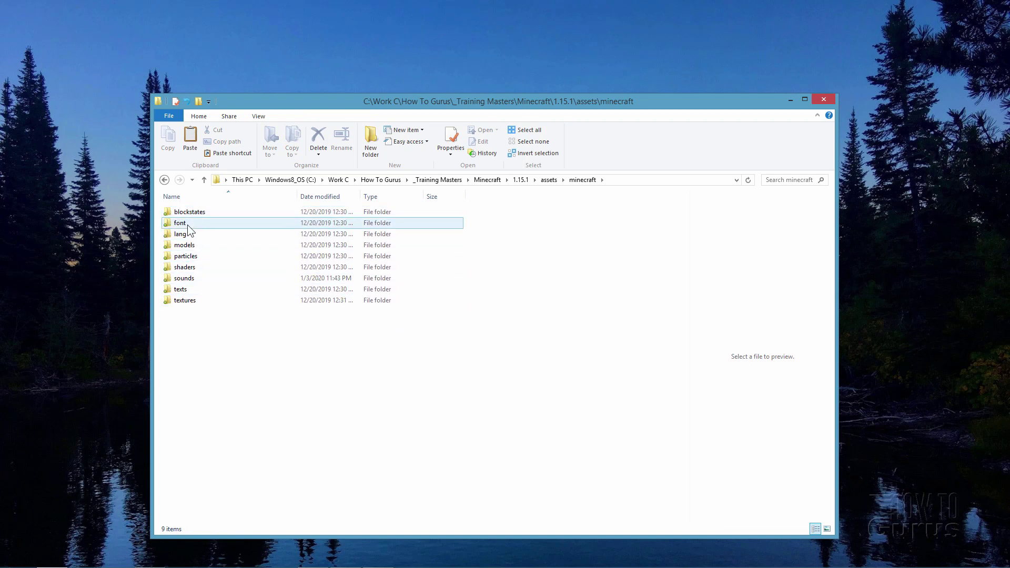
mouse_move(197, 231)
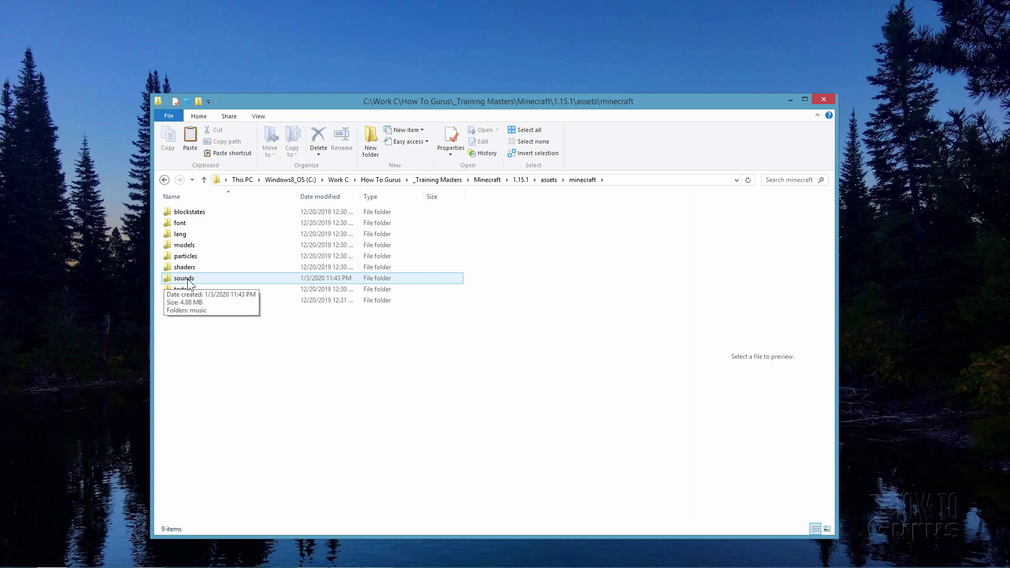
Bring the PDF forward and locate the minecraft/sounds/music/game/creative/ path.
key(alt+Tab)
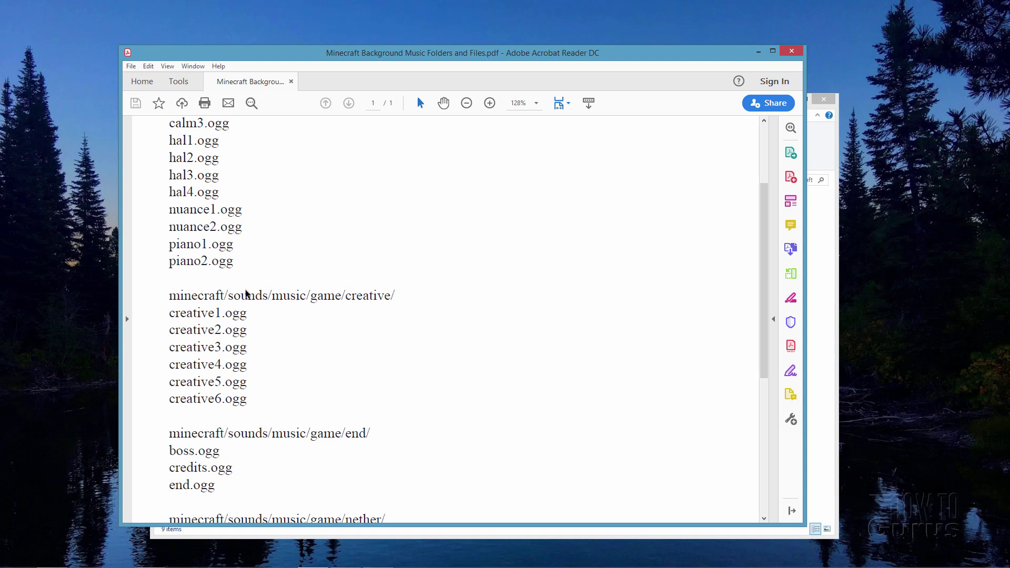
drag(168, 296, 402, 291)
click(397, 299)
scroll(538, 247, down, 3)
scroll(537, 247, down, 4)
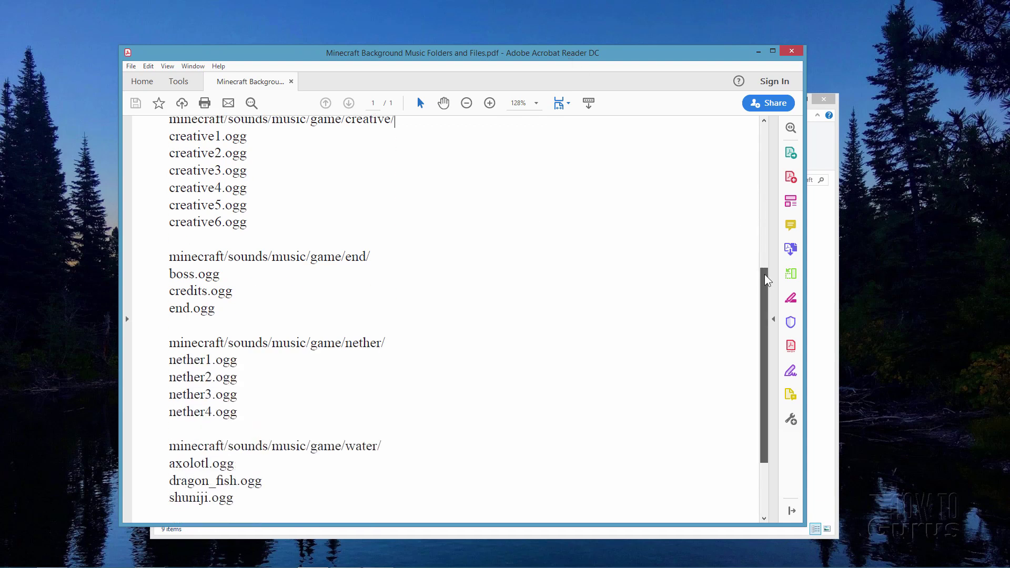
scroll(757, 262, up, 1)
Move the PDF up and Explorer down so the creative path stays visible.
drag(625, 56, 622, 32)
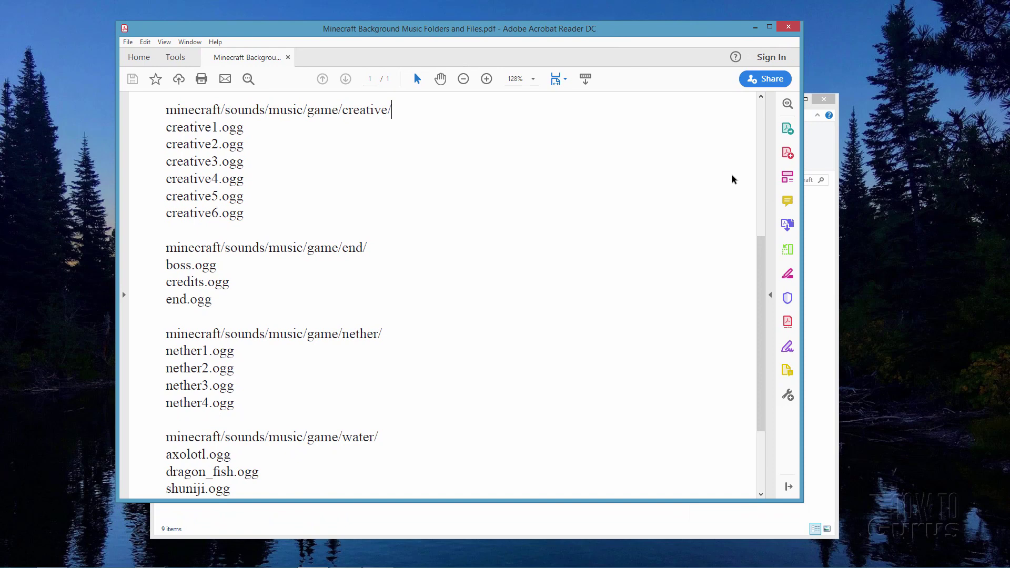
click(831, 179)
drag(500, 111, 482, 138)
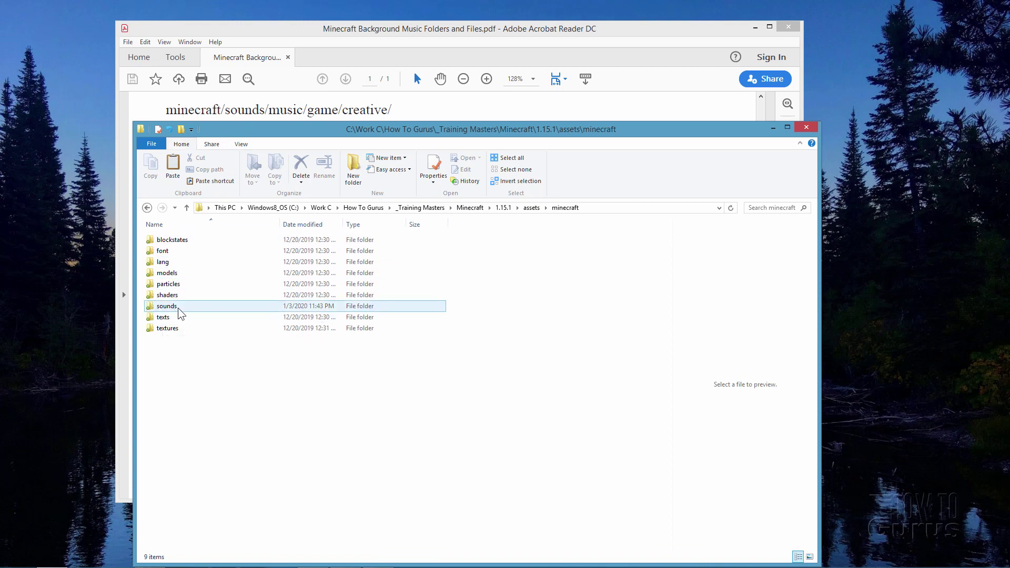
Browse into sounds/music/game/creative to view its 7 .ogg files, then bring the music-list PDF forward.
double_click(153, 307)
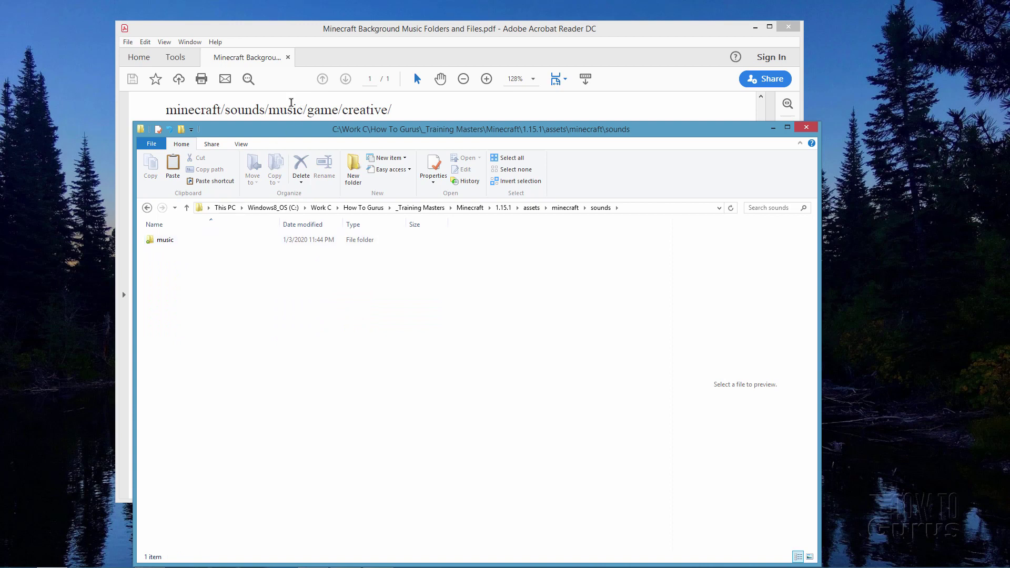
double_click(152, 242)
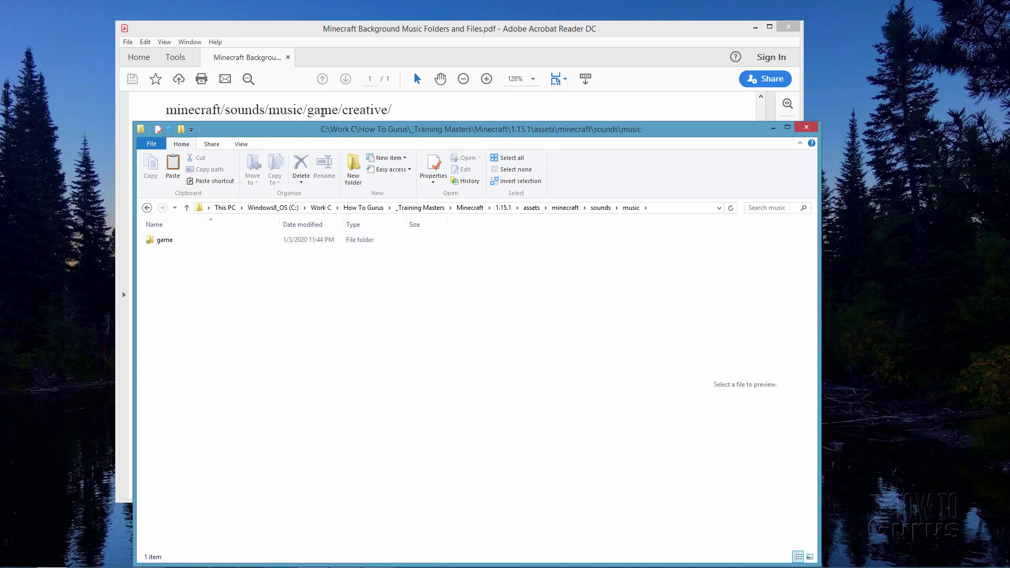
double_click(152, 241)
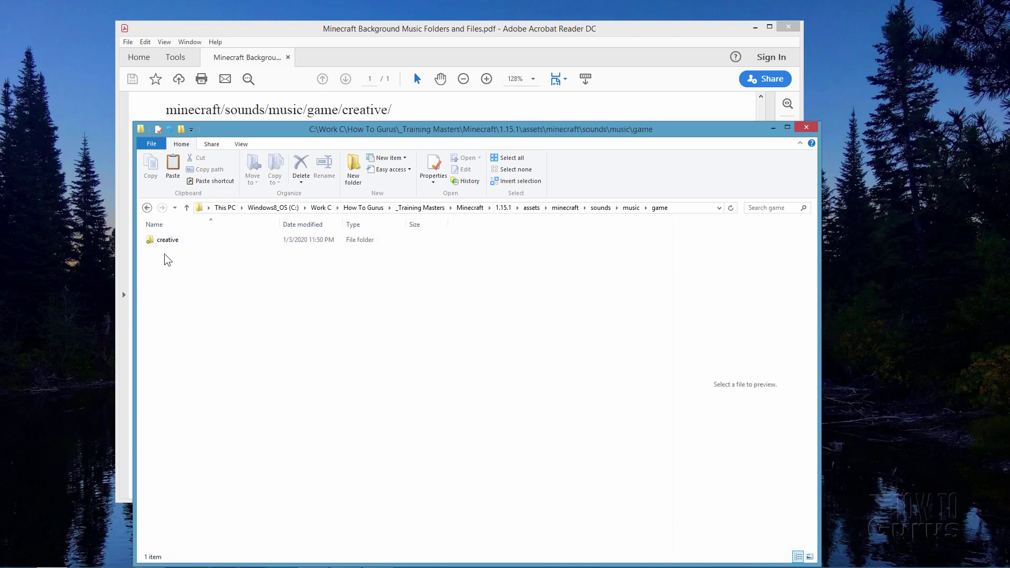
double_click(155, 242)
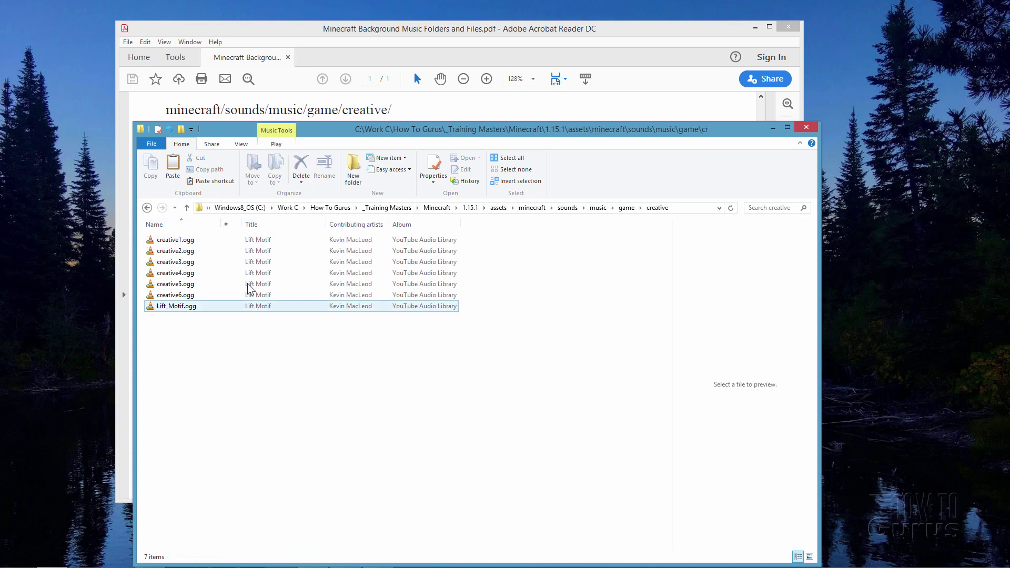
click(598, 54)
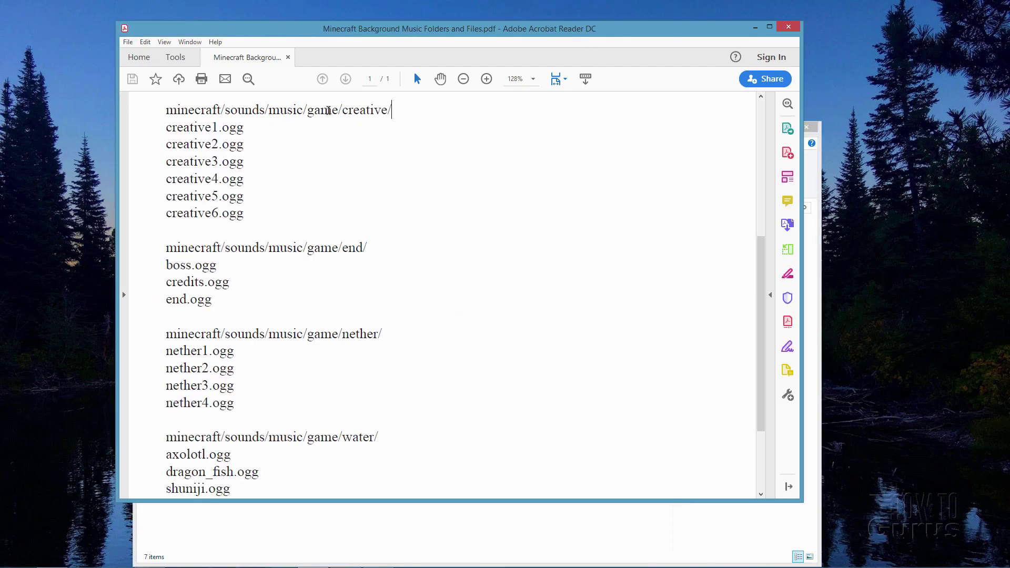
drag(170, 110, 400, 117)
click(274, 273)
drag(166, 247, 370, 256)
click(376, 250)
drag(367, 247, 353, 247)
drag(387, 332, 343, 334)
click(388, 335)
drag(386, 439, 341, 438)
click(354, 291)
scroll(469, 279, up, 3)
scroll(470, 280, up, 5)
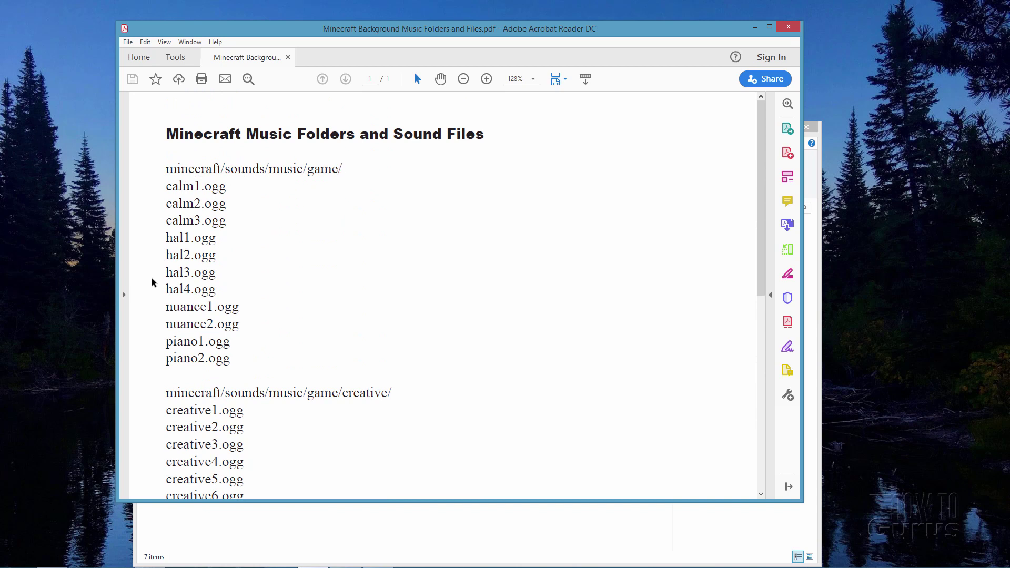
drag(166, 182, 235, 361)
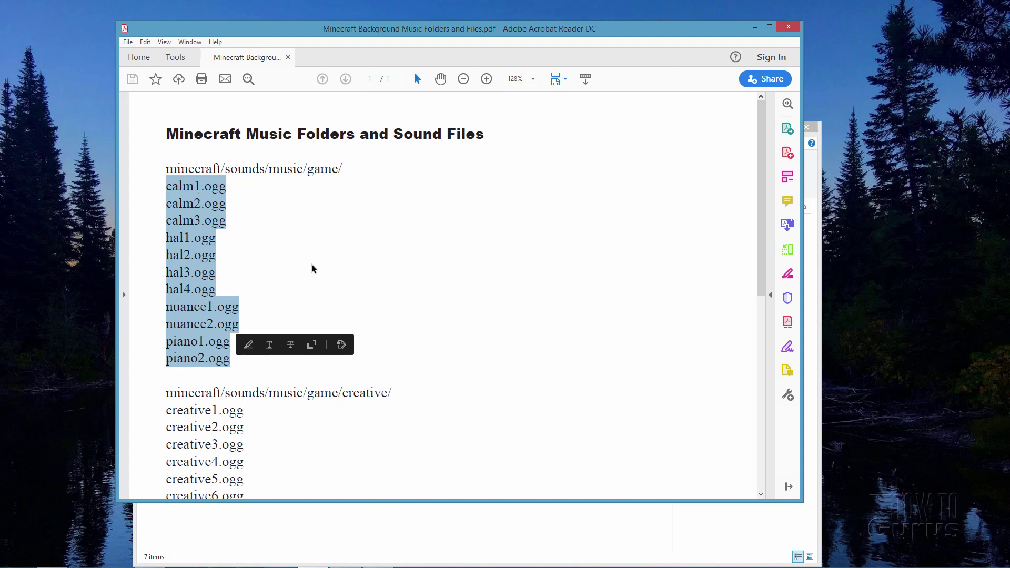
click(281, 257)
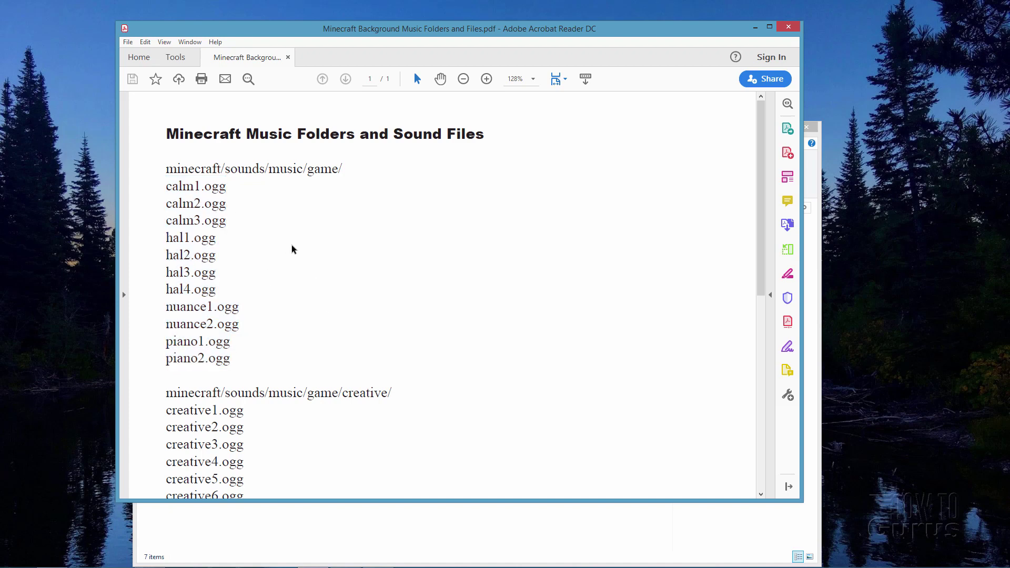